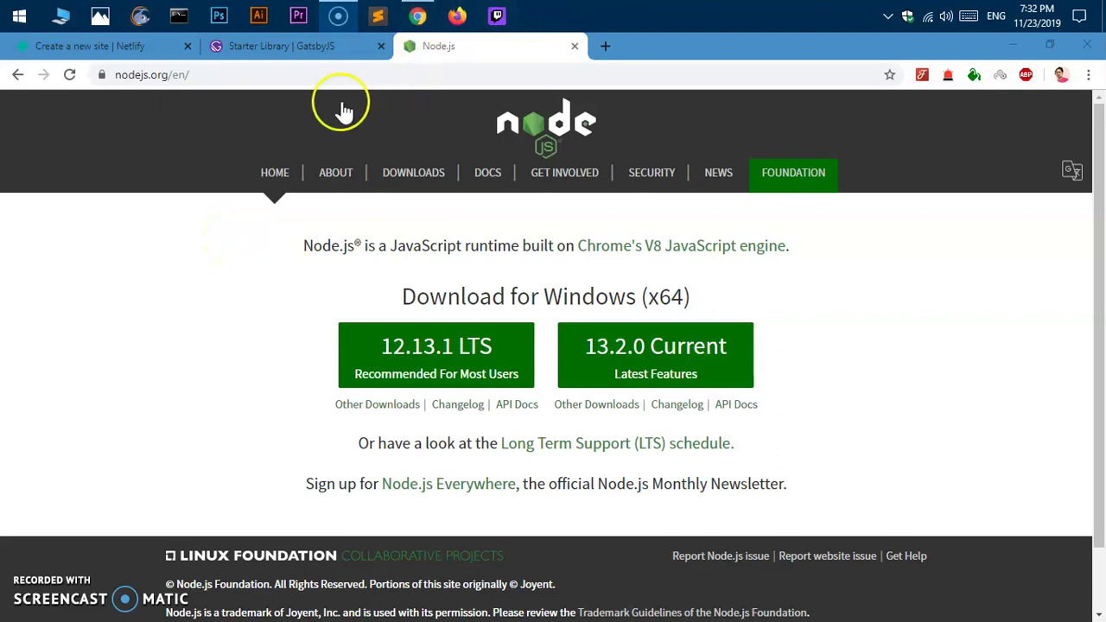
- Start downloading the 12.13.1 LTS Windows installer from the Node.js homepage
{"action": "left_click", "coordinate": [118, 75]}
{"action": "left_click", "coordinate": [117, 74]}
{"action": "left_click", "coordinate": [185, 351]}
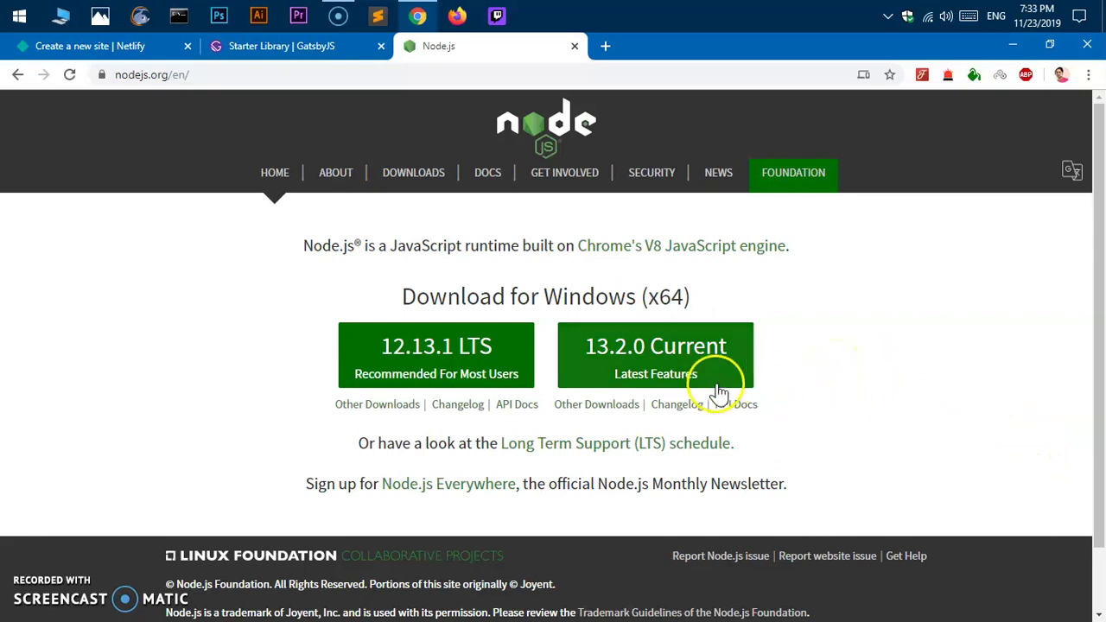
{"action": "left_click", "coordinate": [869, 350]}
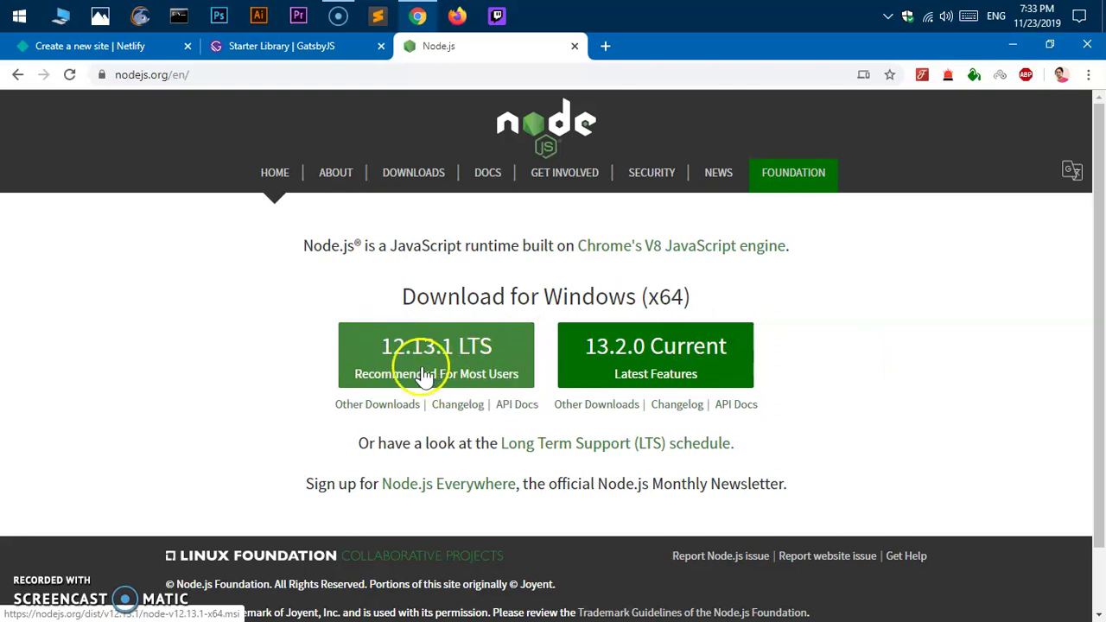
{"action": "left_click", "coordinate": [458, 367]}
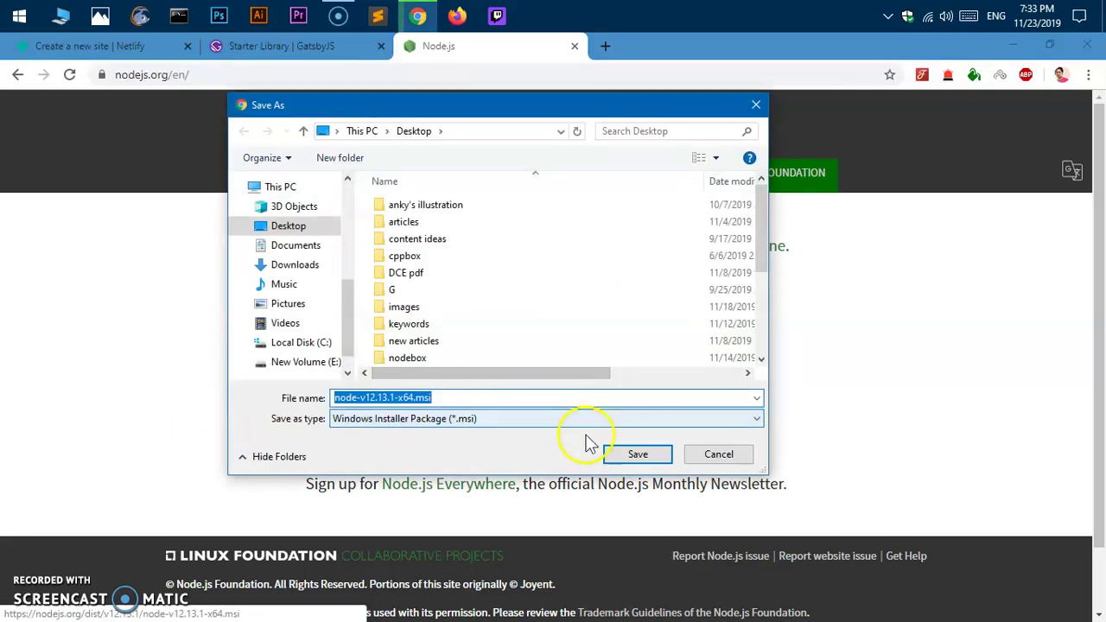
- Save node-v12.13.1-x64.msi to the Desktop
{"action": "left_click", "coordinate": [389, 133]}
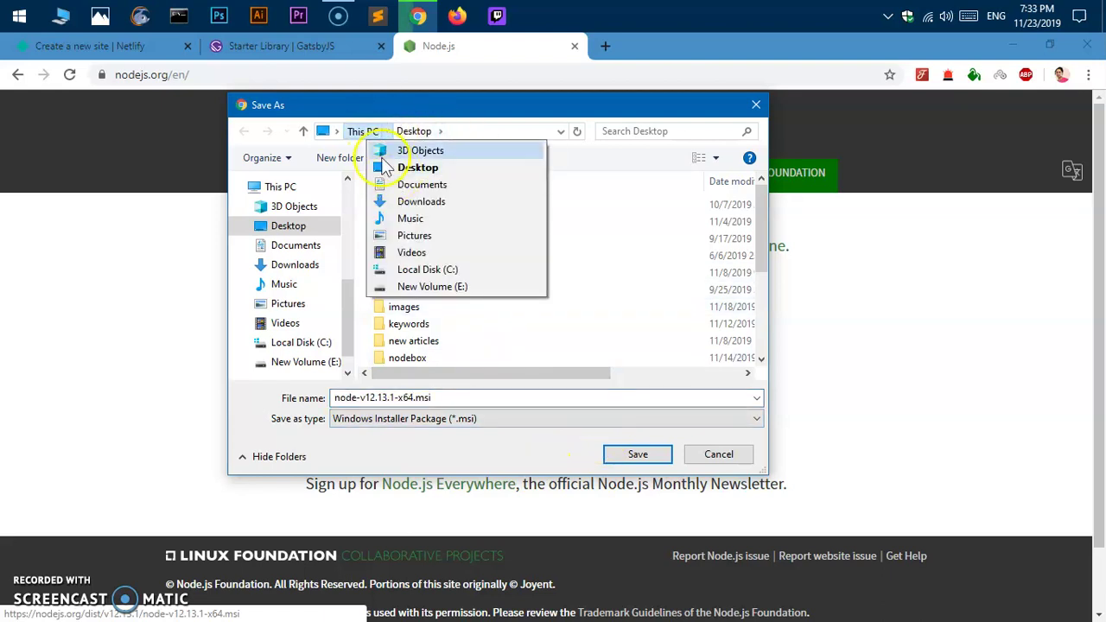
{"action": "left_click", "coordinate": [387, 168]}
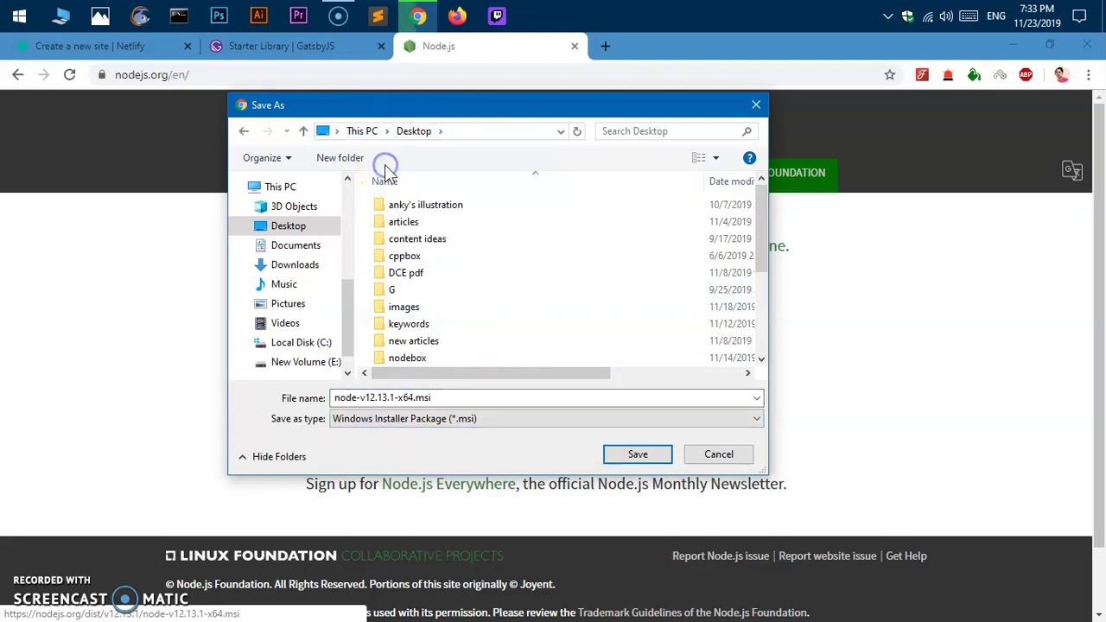
{"action": "left_click", "coordinate": [636, 458]}
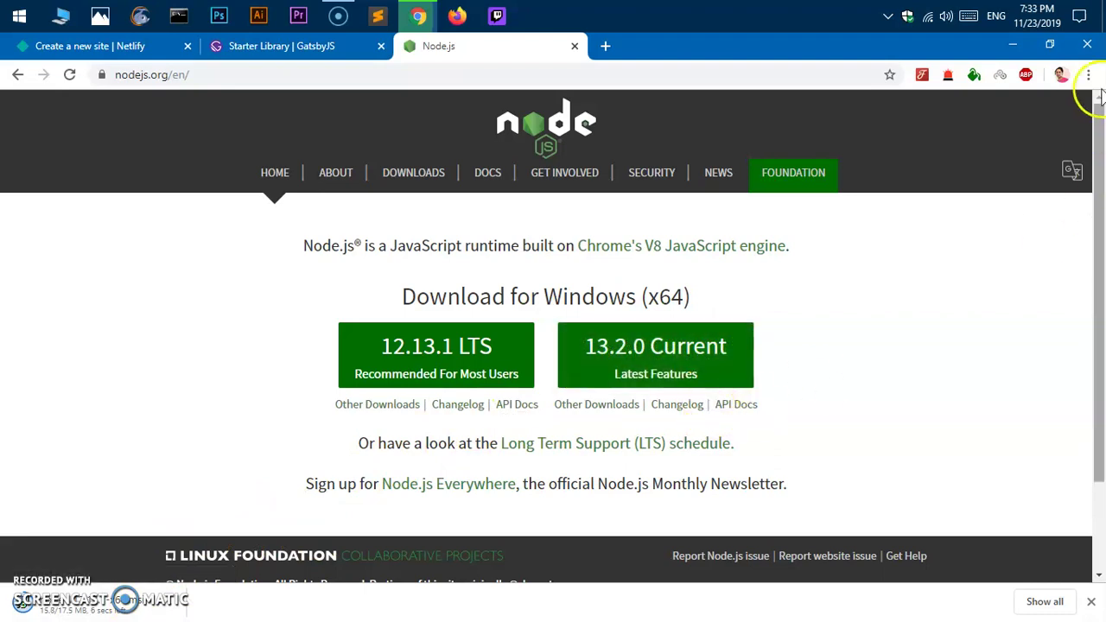
{"action": "left_click", "coordinate": [1068, 12]}
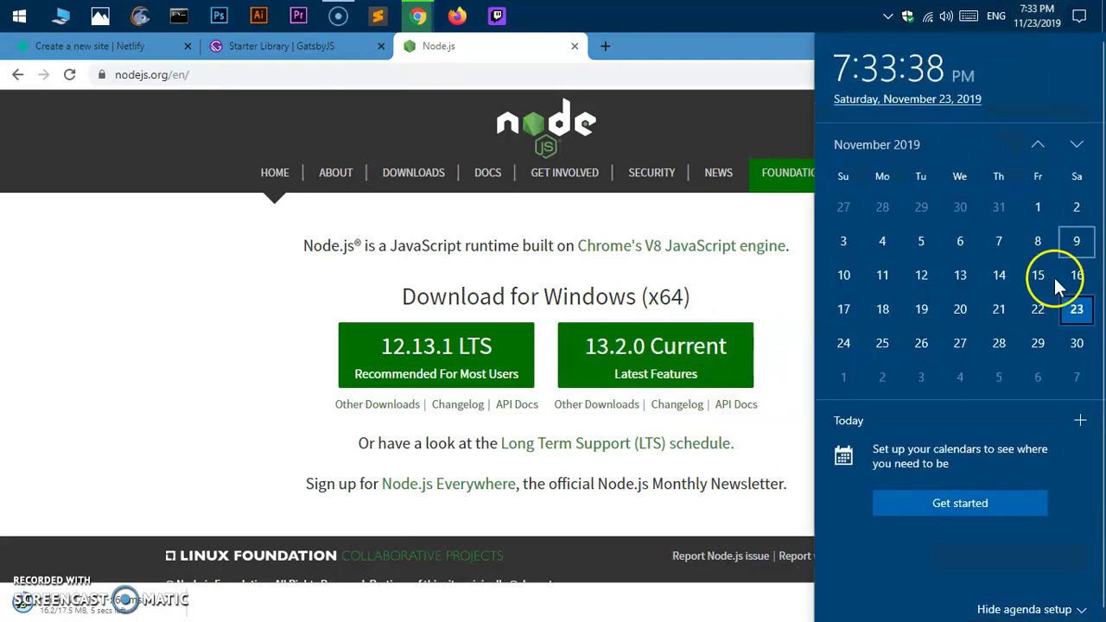
{"action": "left_click", "coordinate": [89, 356]}
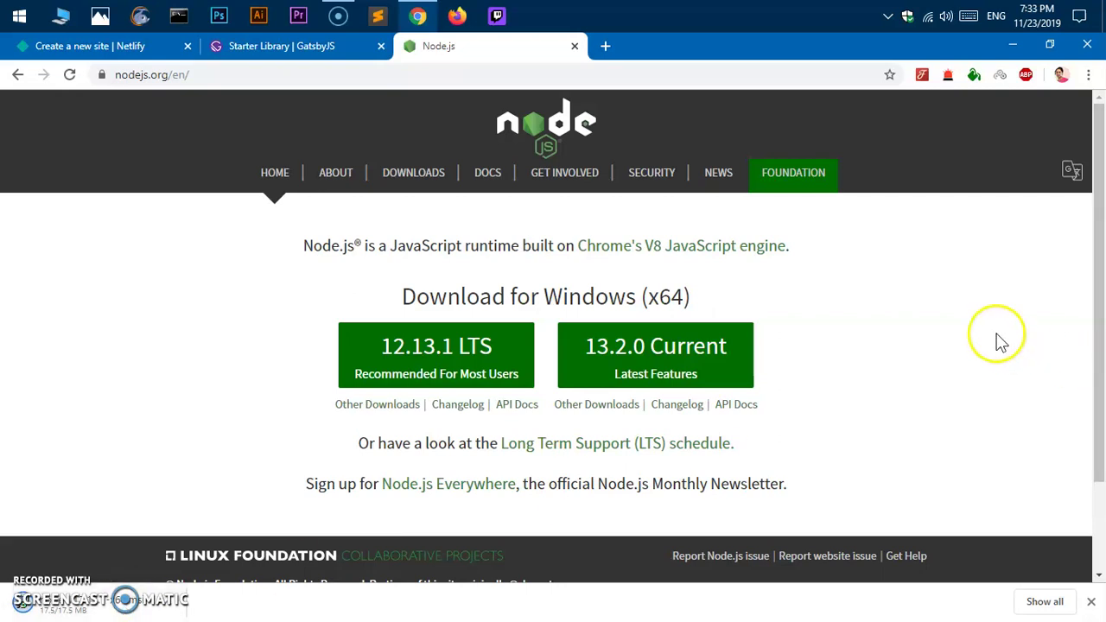
- Move node-v12.13.1-x64.msi to mid-desktop and launch it with Install from its context menu
{"action": "left_click", "coordinate": [1014, 48]}
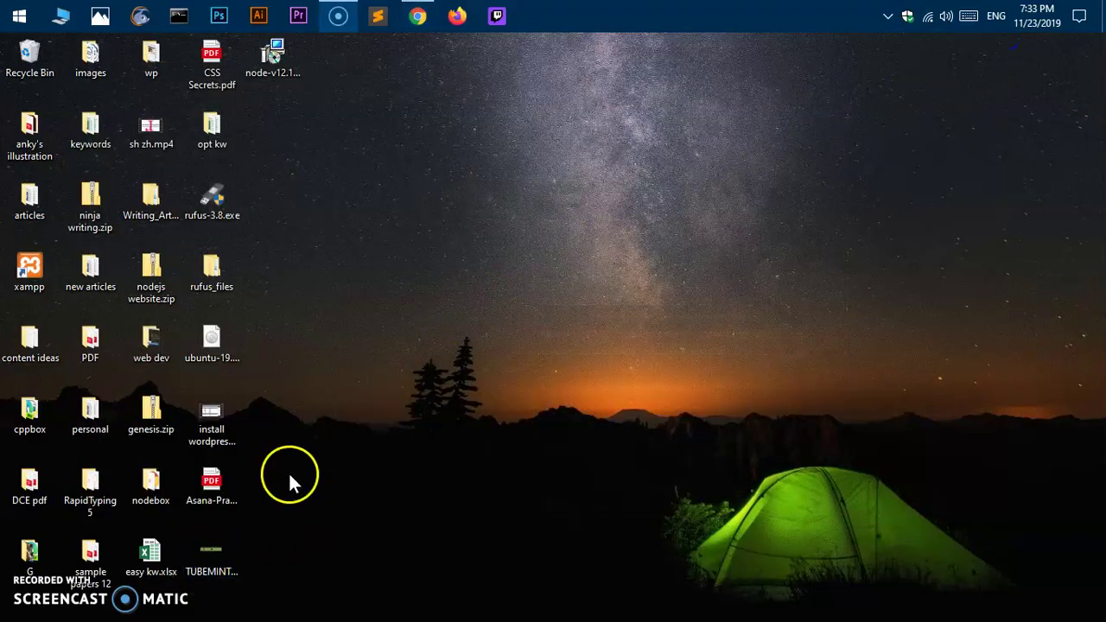
{"action": "left_click_drag", "start_coordinate": [263, 69], "coordinate": [511, 279]}
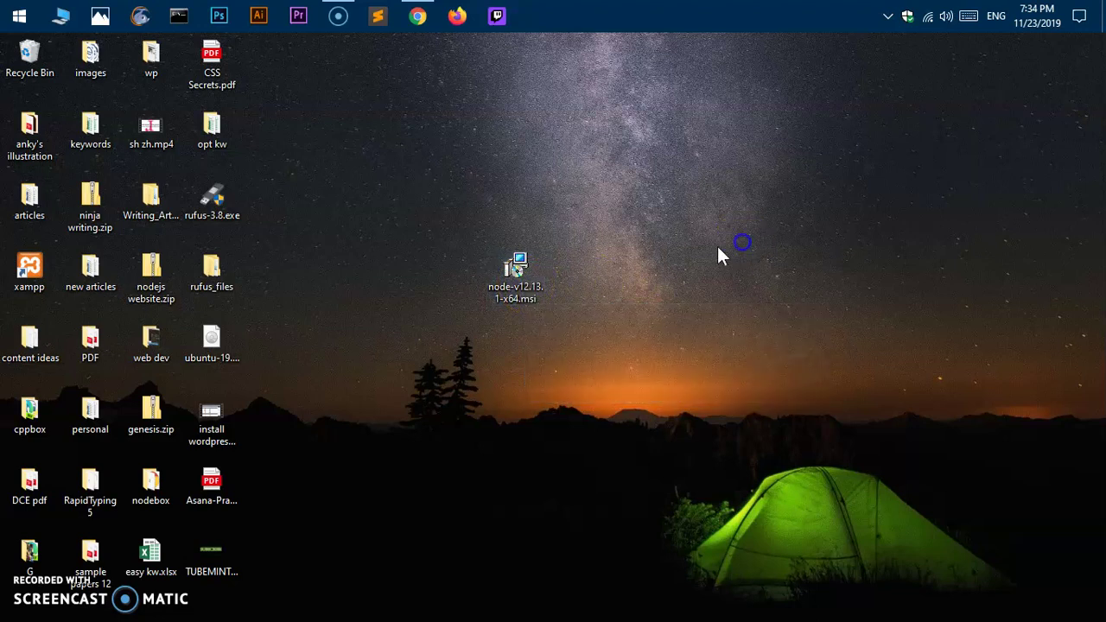
{"action": "right_click", "coordinate": [501, 268]}
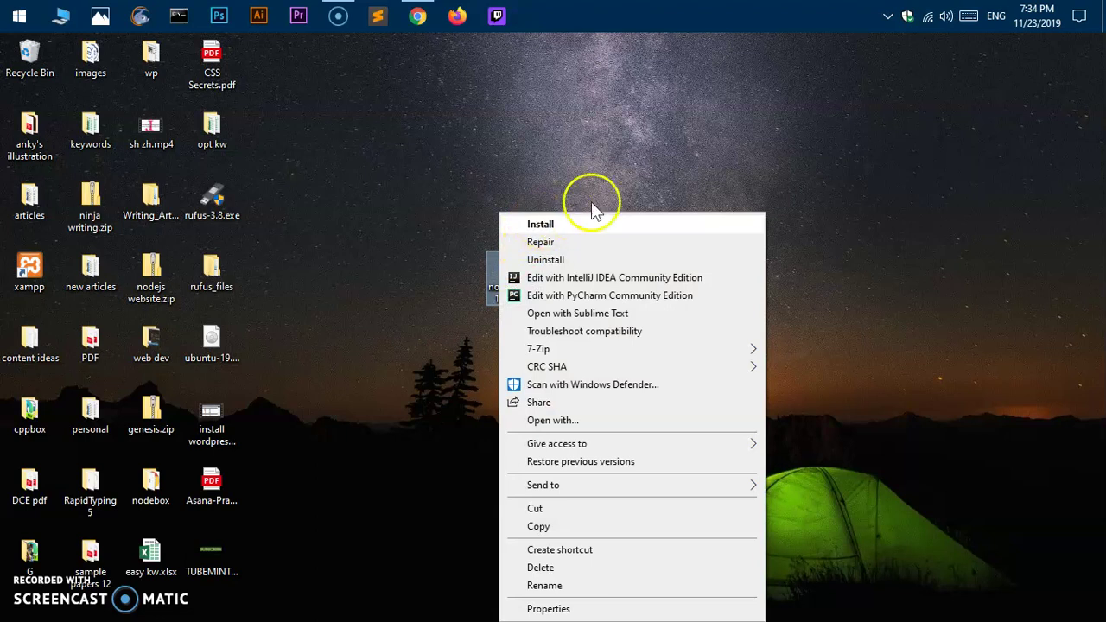
{"action": "left_click", "coordinate": [568, 227]}
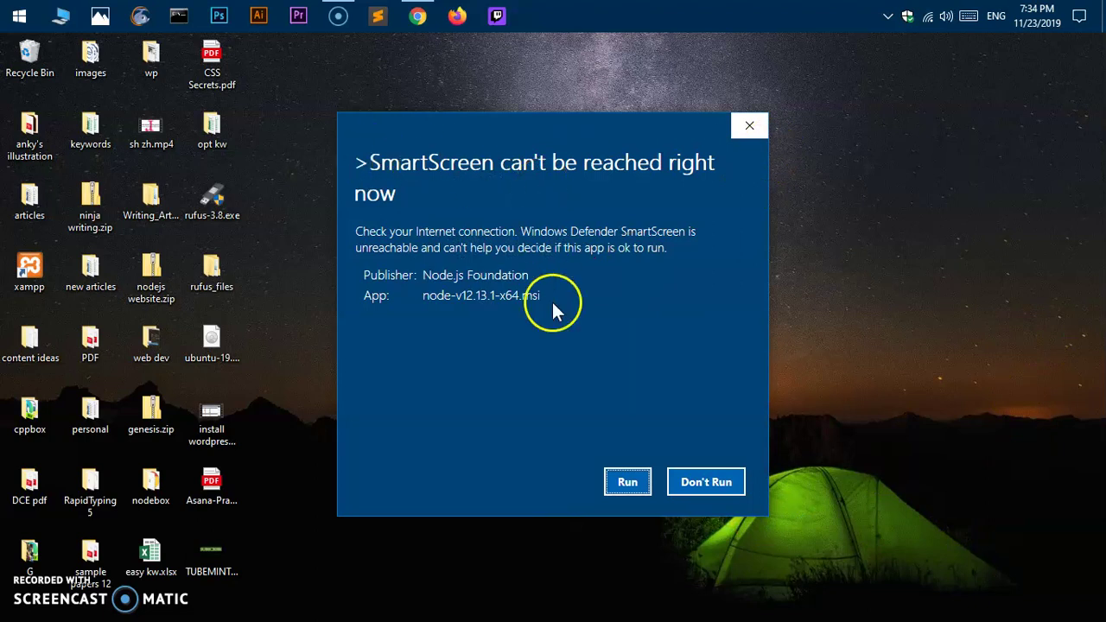
- Run the installer past SmartScreen, accept the license, and keep C:\Program Files\nodejs\ as the folder
{"action": "left_click", "coordinate": [622, 484]}
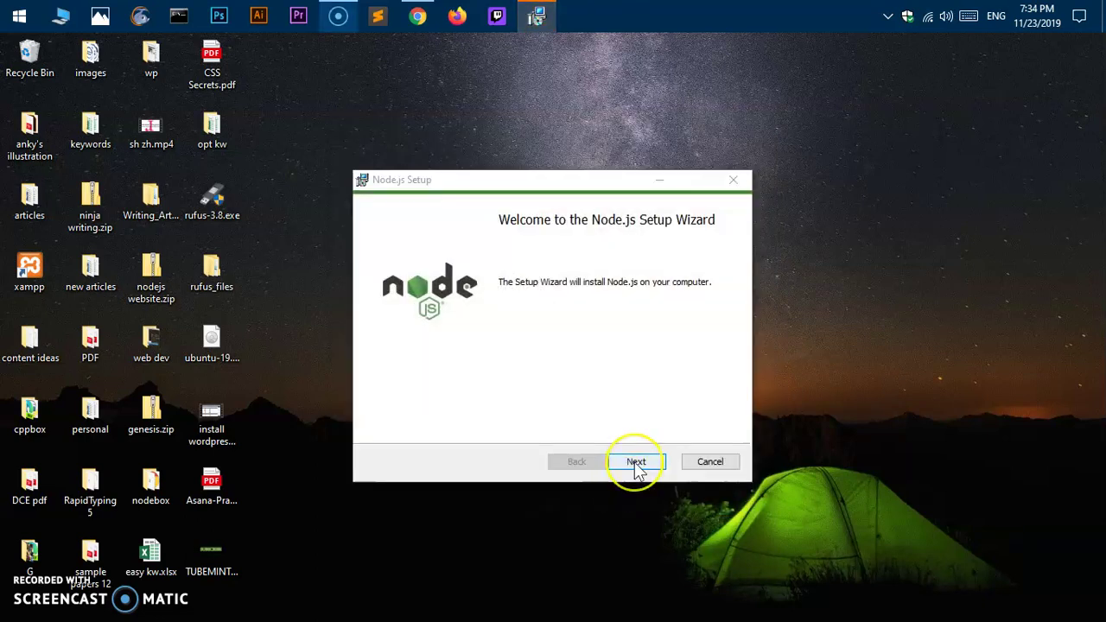
{"action": "left_click", "coordinate": [635, 467]}
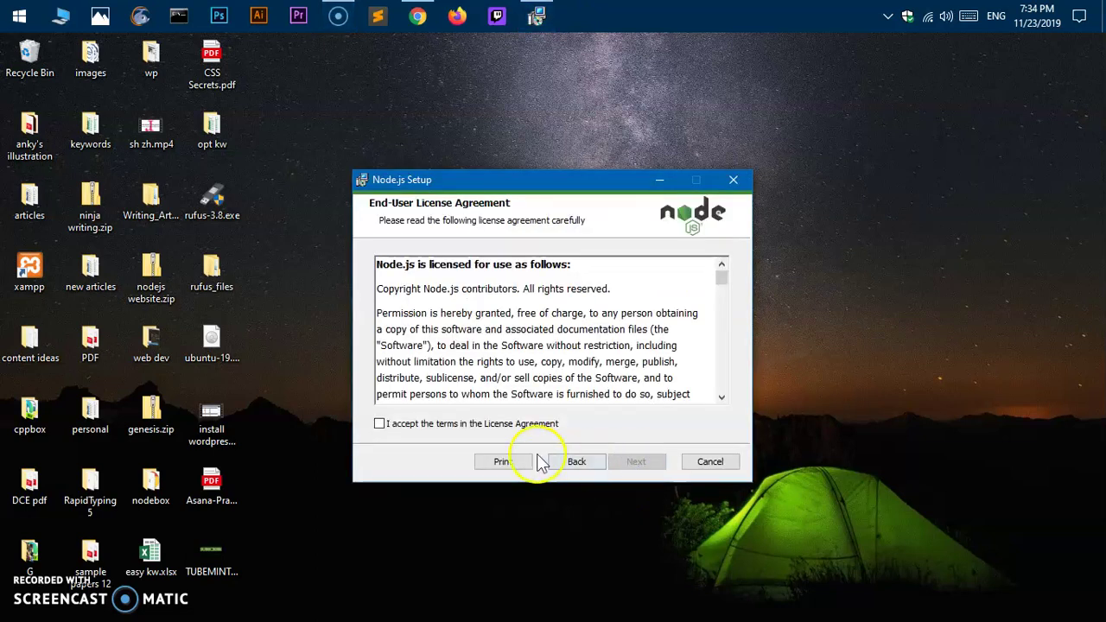
{"action": "left_click", "coordinate": [399, 425]}
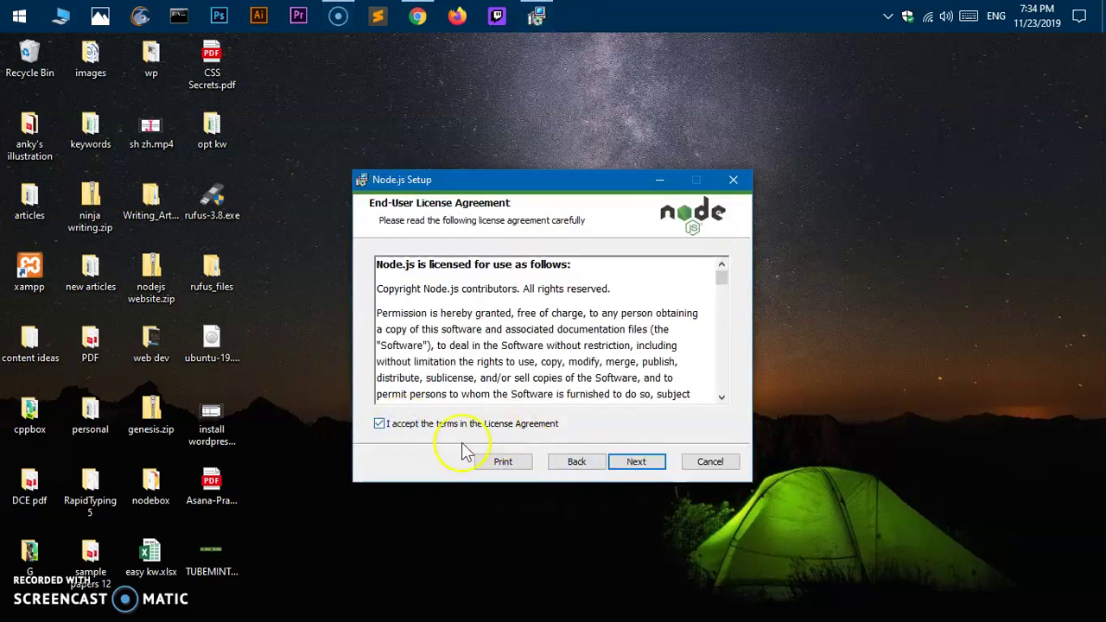
{"action": "left_click", "coordinate": [638, 463]}
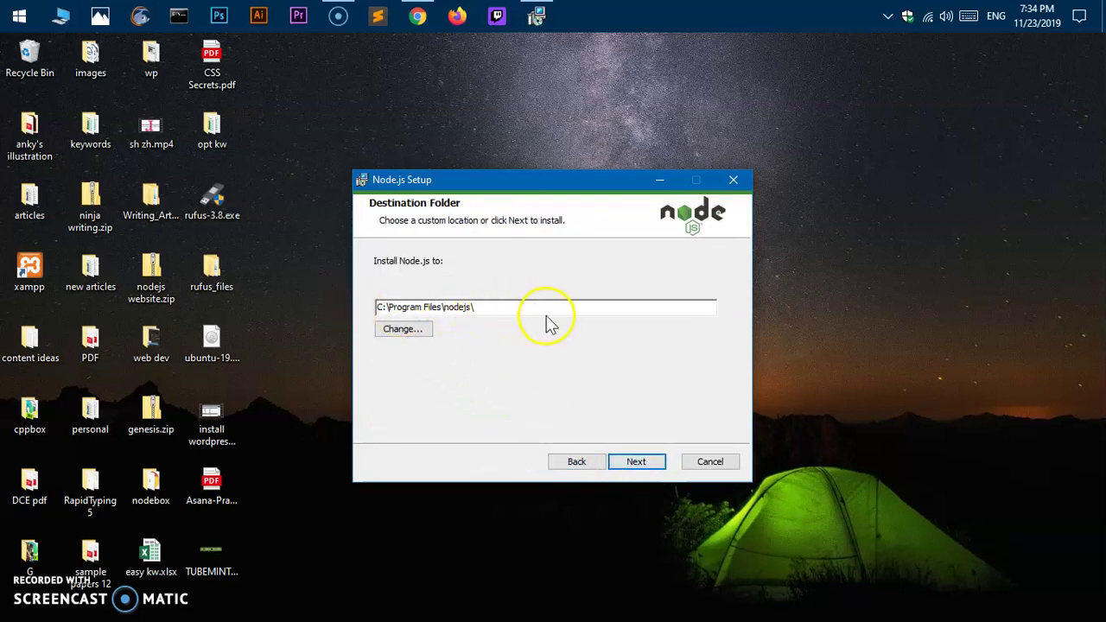
{"action": "left_click", "coordinate": [420, 332]}
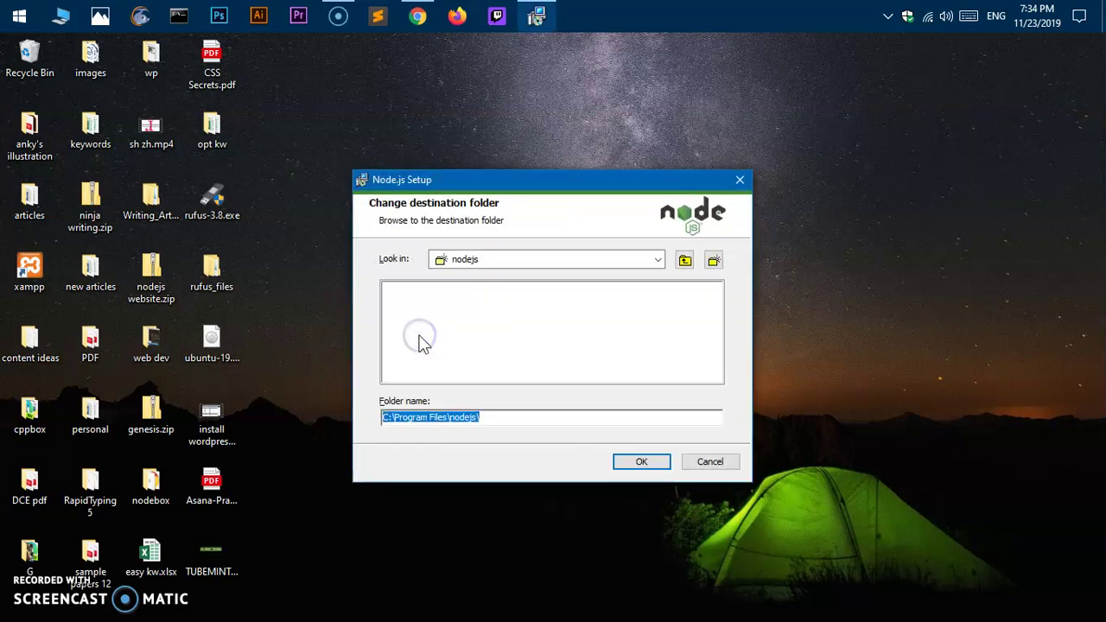
{"action": "left_click", "coordinate": [710, 461]}
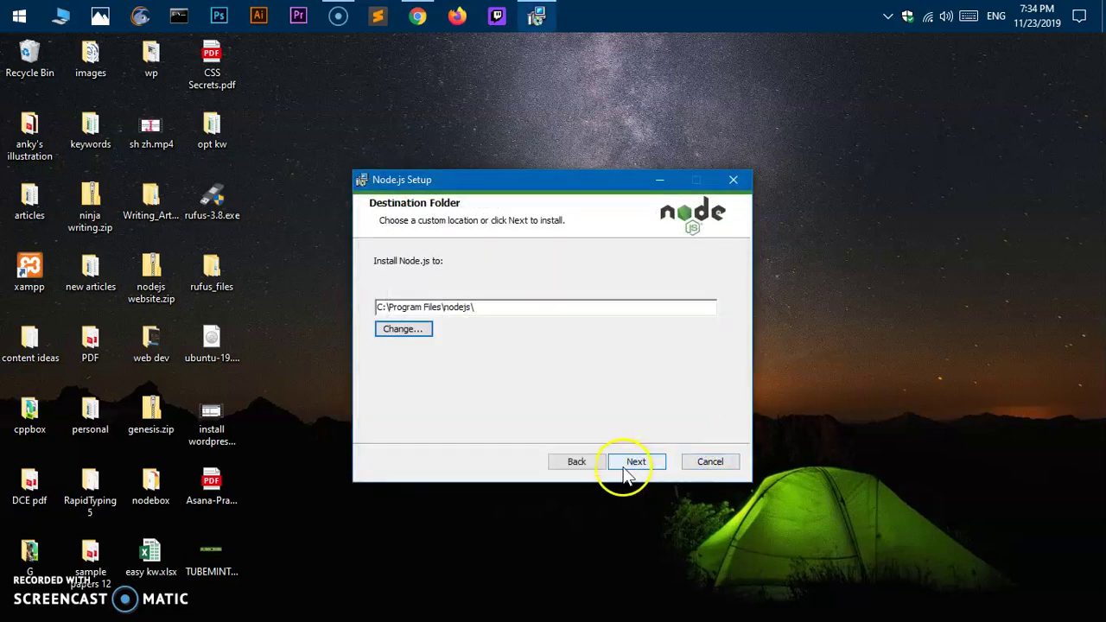
{"action": "left_click", "coordinate": [633, 465]}
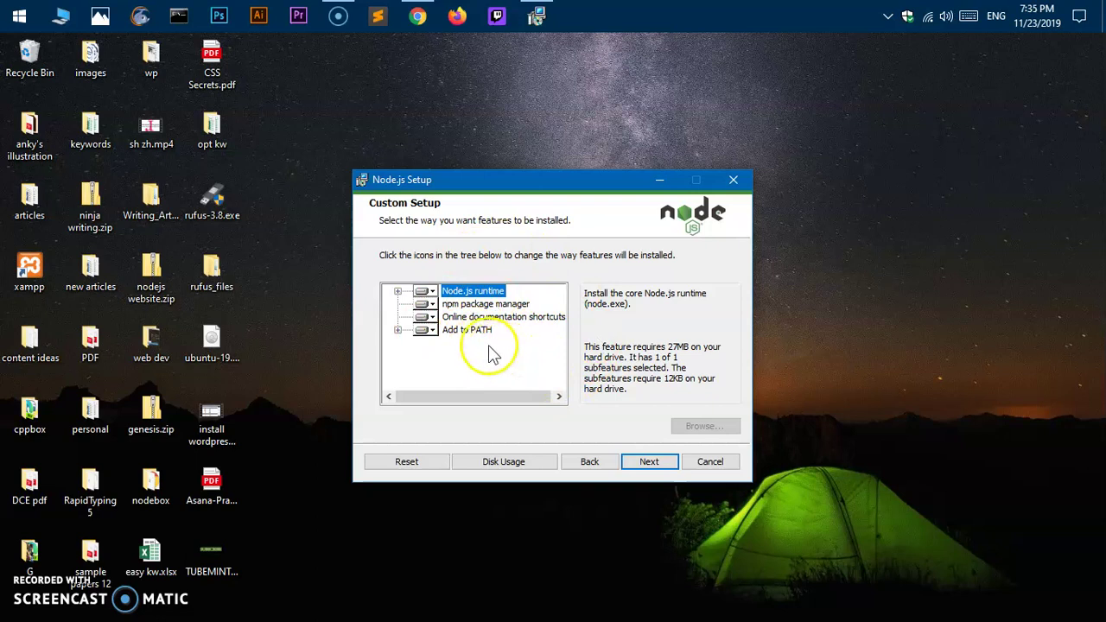
- Keep the default features, skip the native-module build tools, and install Node.js
{"action": "left_click", "coordinate": [644, 462]}
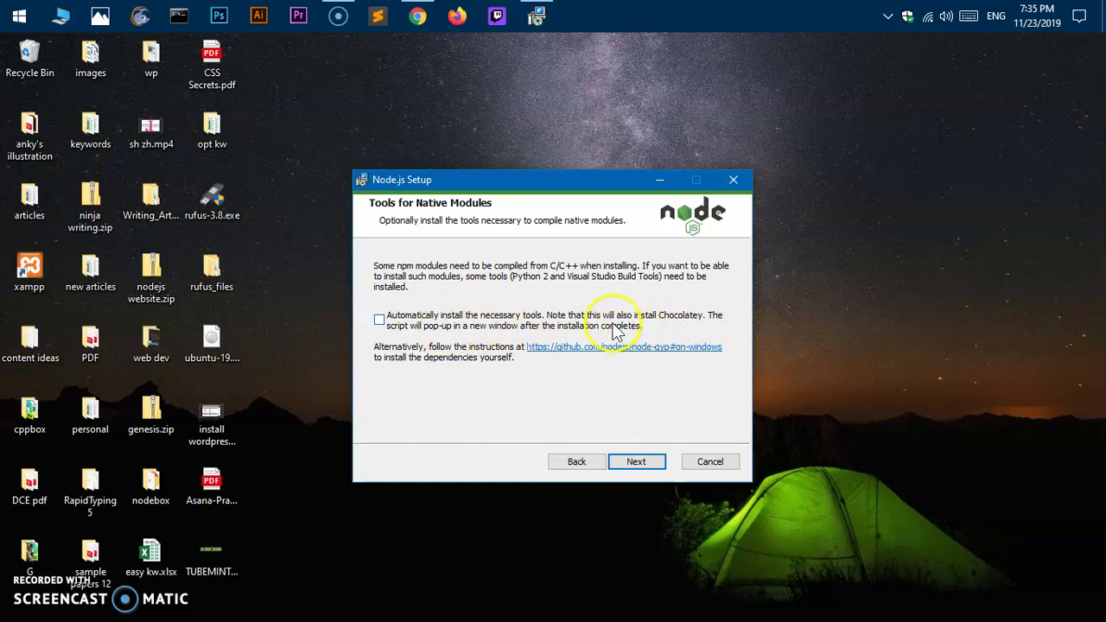
{"action": "left_click", "coordinate": [638, 463]}
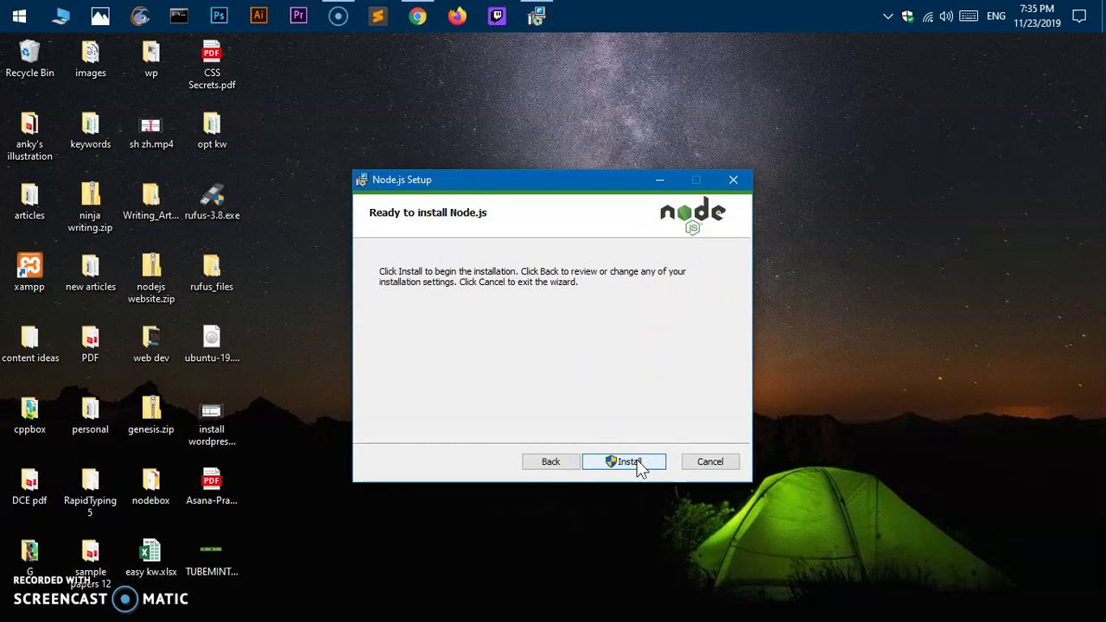
{"action": "left_click", "coordinate": [636, 463]}
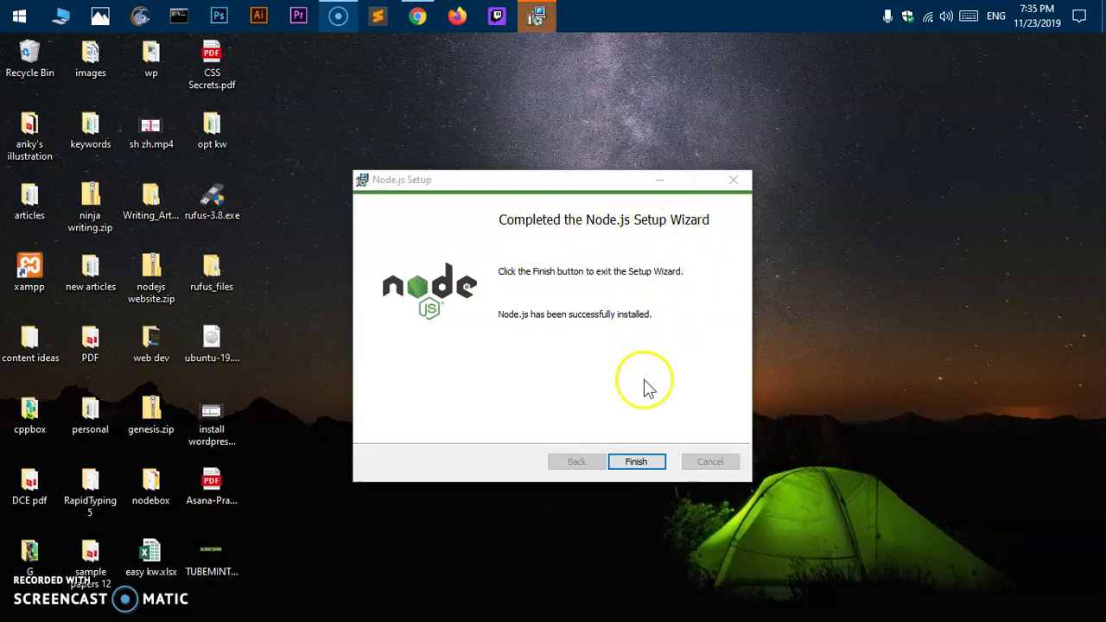
- Close the setup wizard, open Command Prompt, and run node -version
{"action": "left_click", "coordinate": [637, 463]}
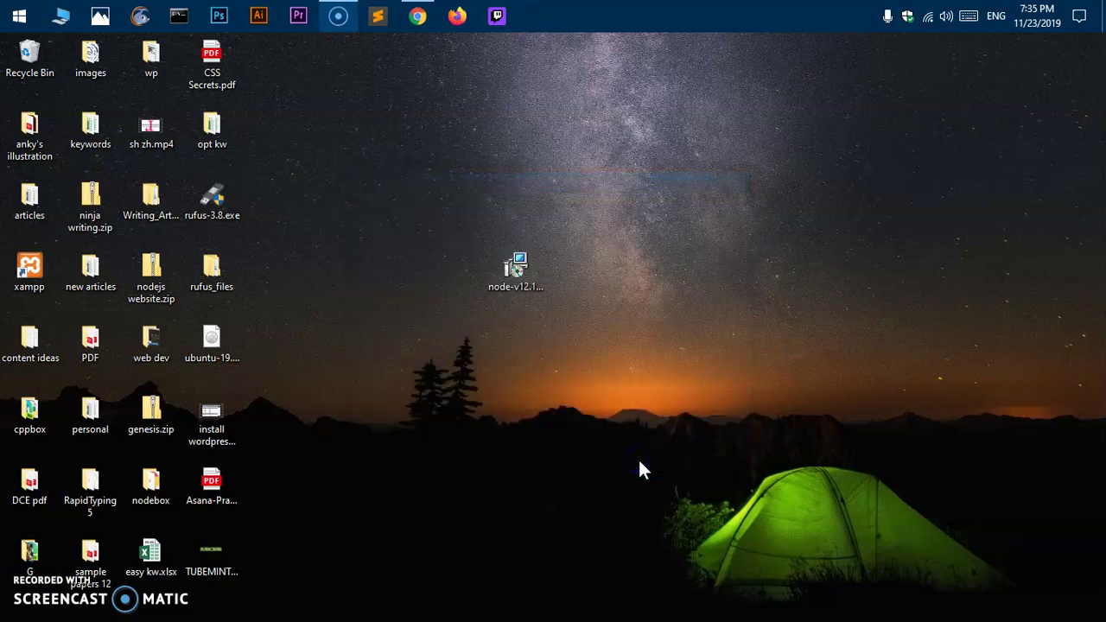
{"action": "left_click", "coordinate": [179, 17]}
{"action": "left_click_drag", "start_coordinate": [365, 91], "coordinate": [553, 163]}
{"action": "type", "text": "no"}
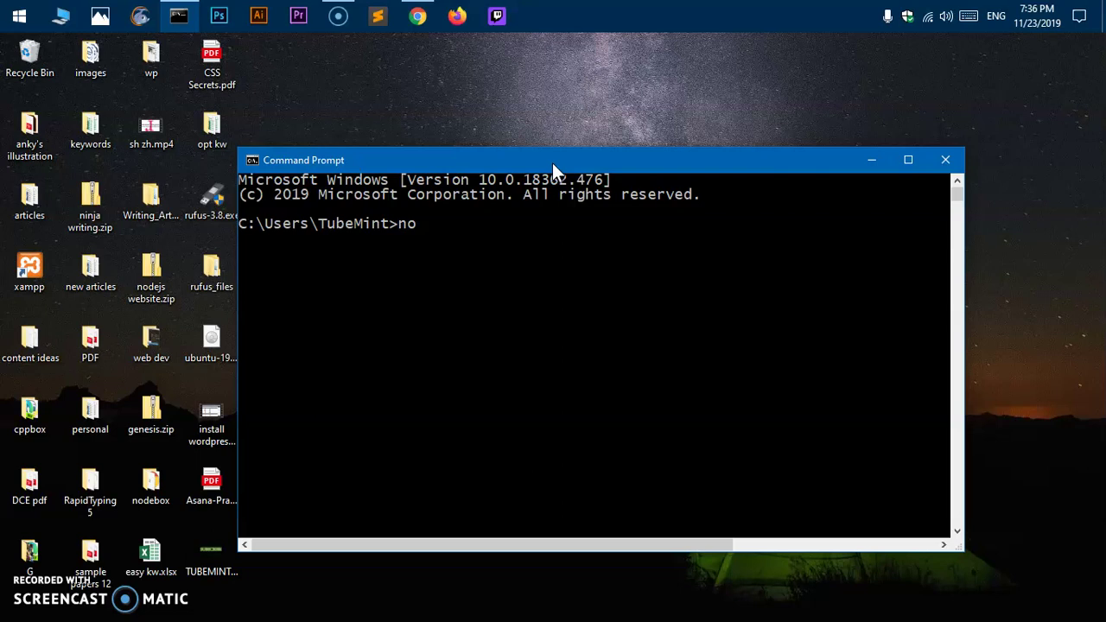
{"action": "type", "text": "de -version"}
{"action": "key", "text": "Return"}
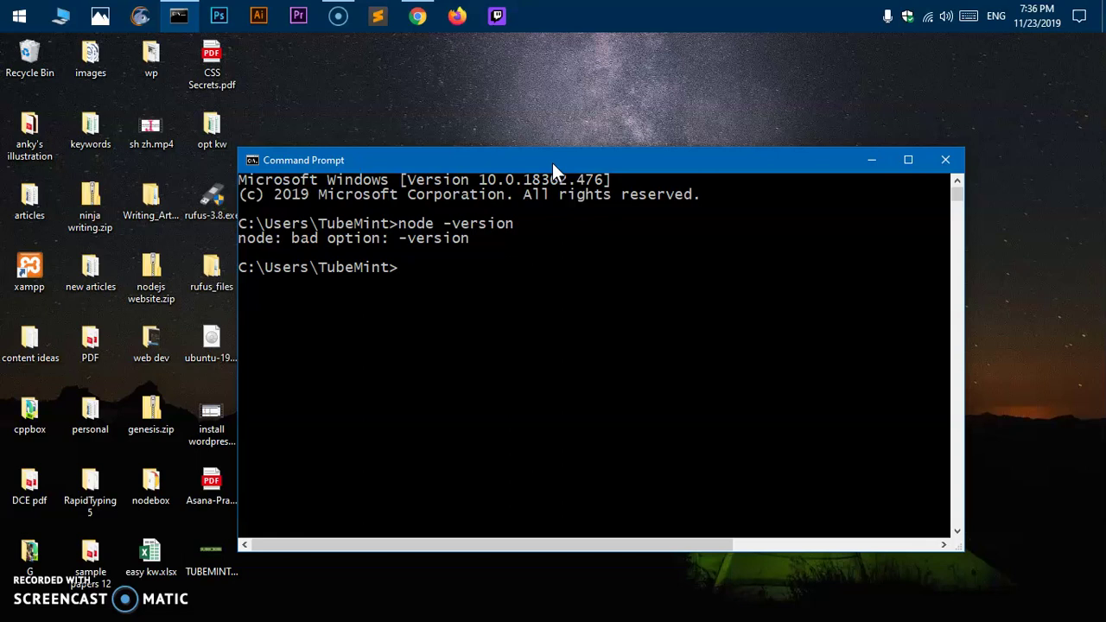
- Rerun the check as node --version and node -v, both reporting v12.13.1
{"action": "key", "text": "Up"}
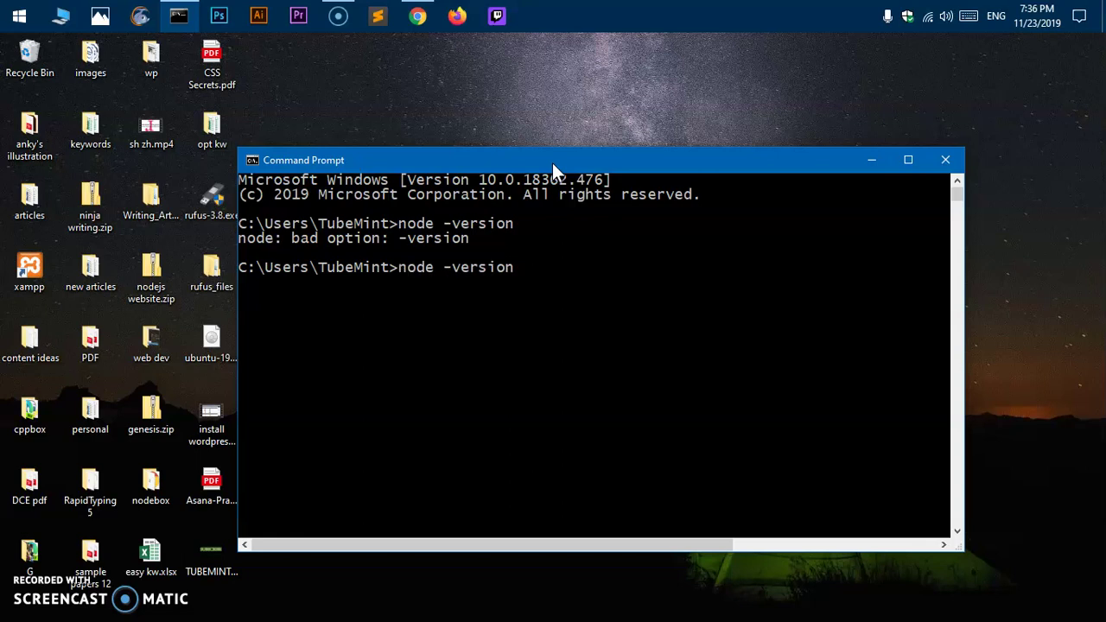
{"action": "key", "text": "ctrl+Left"}
{"action": "type", "text": "-"}
{"action": "key", "text": "Return"}
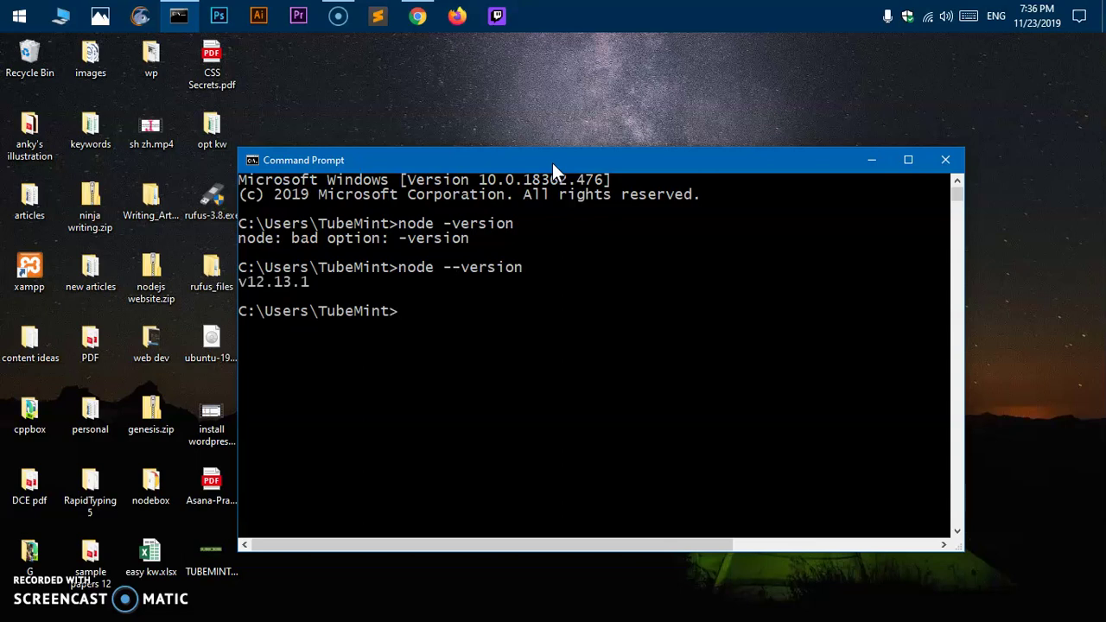
{"action": "key", "text": "Up"}
{"action": "key", "text": "BackSpace"}
{"action": "key", "text": "BackSpace"}
{"action": "key", "text": "BackSpace"}
{"action": "key", "text": "BackSpace"}
{"action": "key", "text": "BackSpace"}
{"action": "key", "text": "BackSpace"}
{"action": "key", "text": "BackSpace"}
{"action": "key", "text": "BackSpace"}
{"action": "key", "text": "BackSpace"}
{"action": "type", "text": "-v"}
{"action": "key", "text": "Return"}
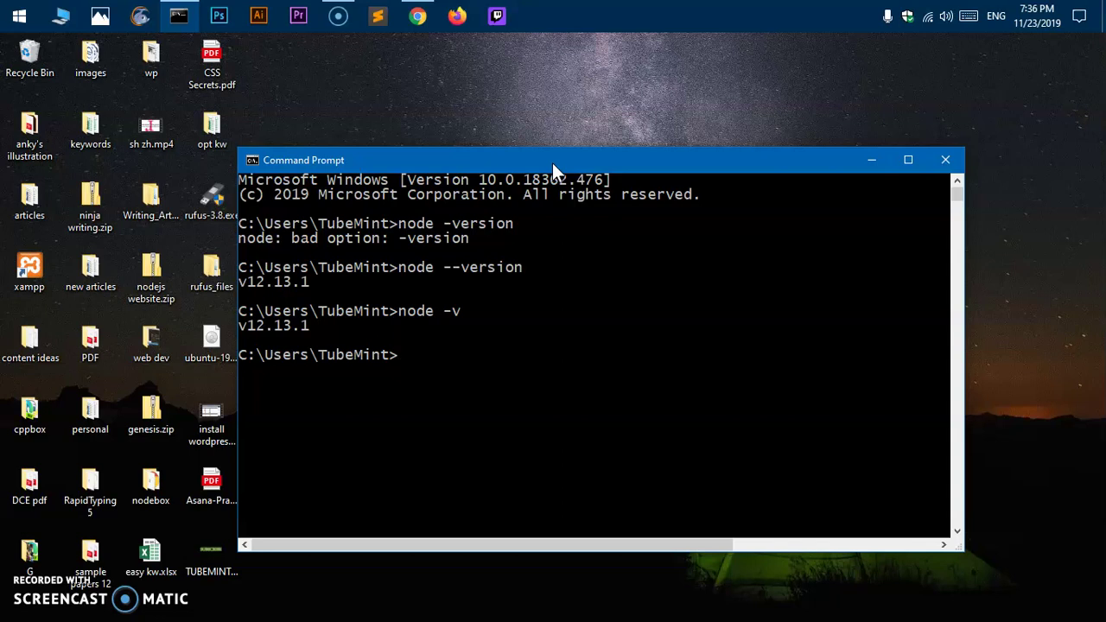
- Start the Node shell, evaluate 45*45 and 78/2, then quit with Ctrl+C
{"action": "type", "text": "node"}
{"action": "key", "text": "Return"}
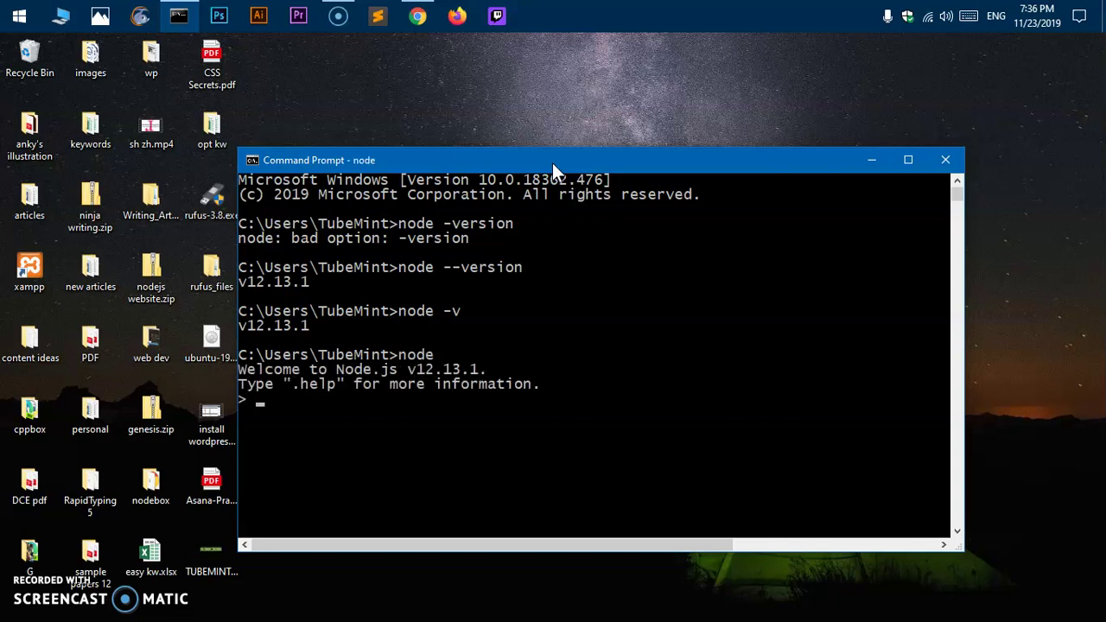
{"action": "type", "text": "45*45"}
{"action": "key", "text": "Return"}
{"action": "type", "text": "78"}
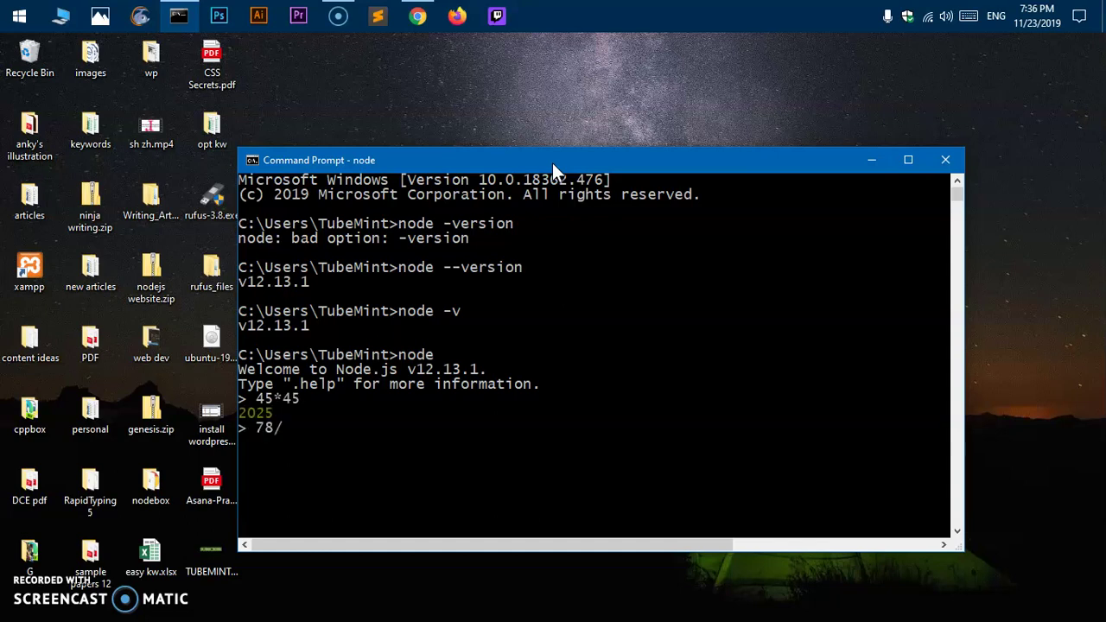
{"action": "type", "text": "/2"}
{"action": "key", "text": "Return"}
{"action": "type", "text": "exit"}
{"action": "key", "text": "Return"}
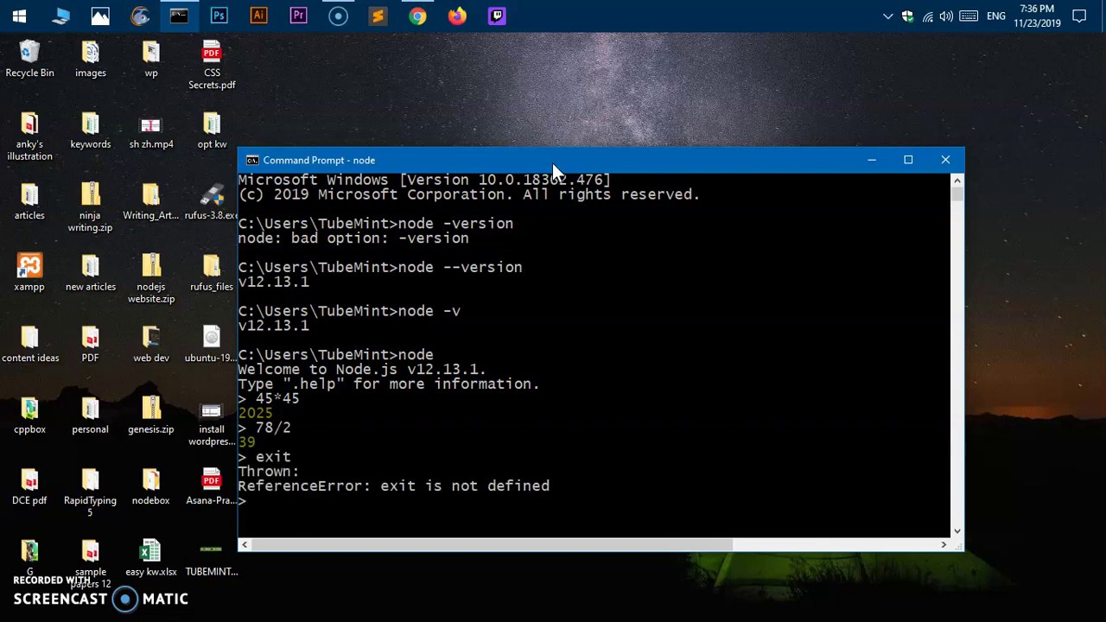
{"action": "key", "text": "ctrl+c"}
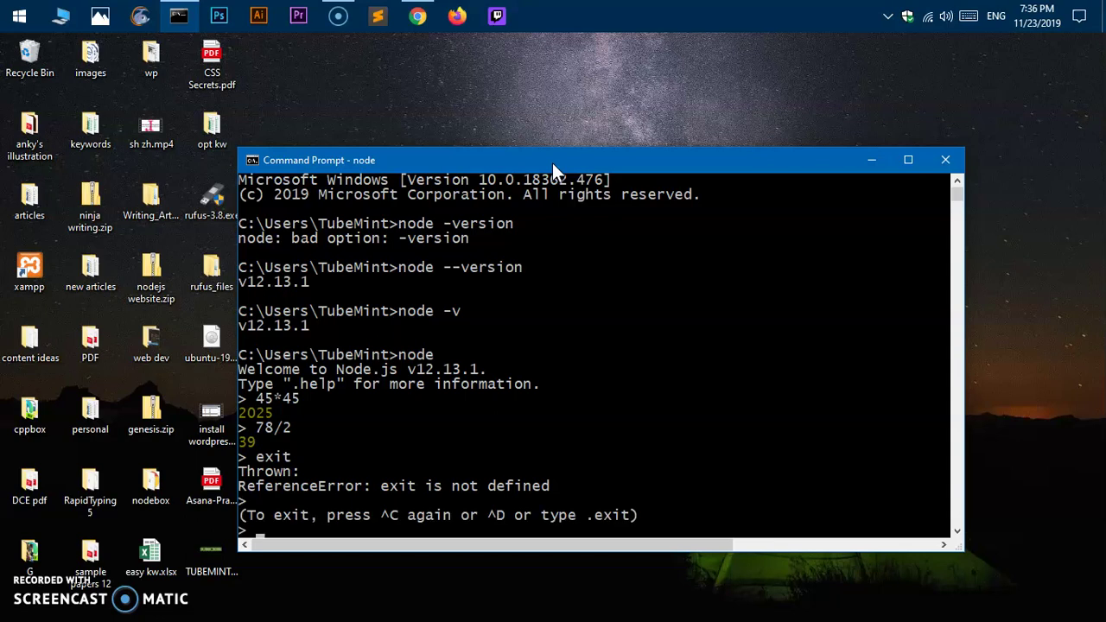
{"action": "key", "text": "ctrl+c"}
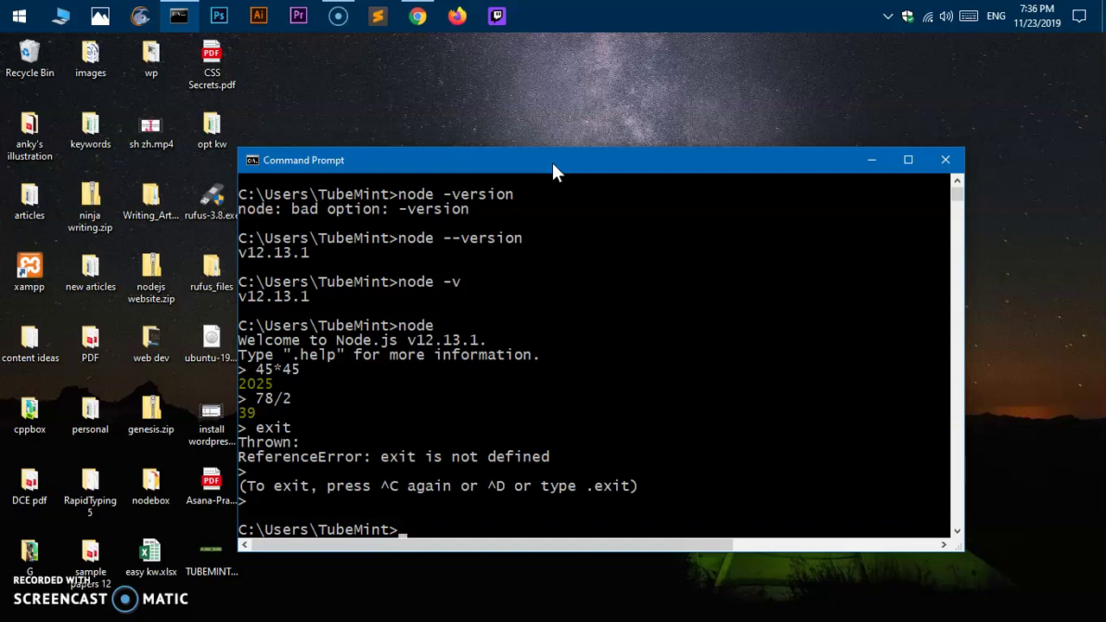
- Enter node -v and .exit, clear the screen with cls, then confirm npm -v reports 6.12.1
{"action": "type", "text": "node -v"}
{"action": "key", "text": "Return"}
{"action": "type", "text": ".exit"}
{"action": "key", "text": "Return"}
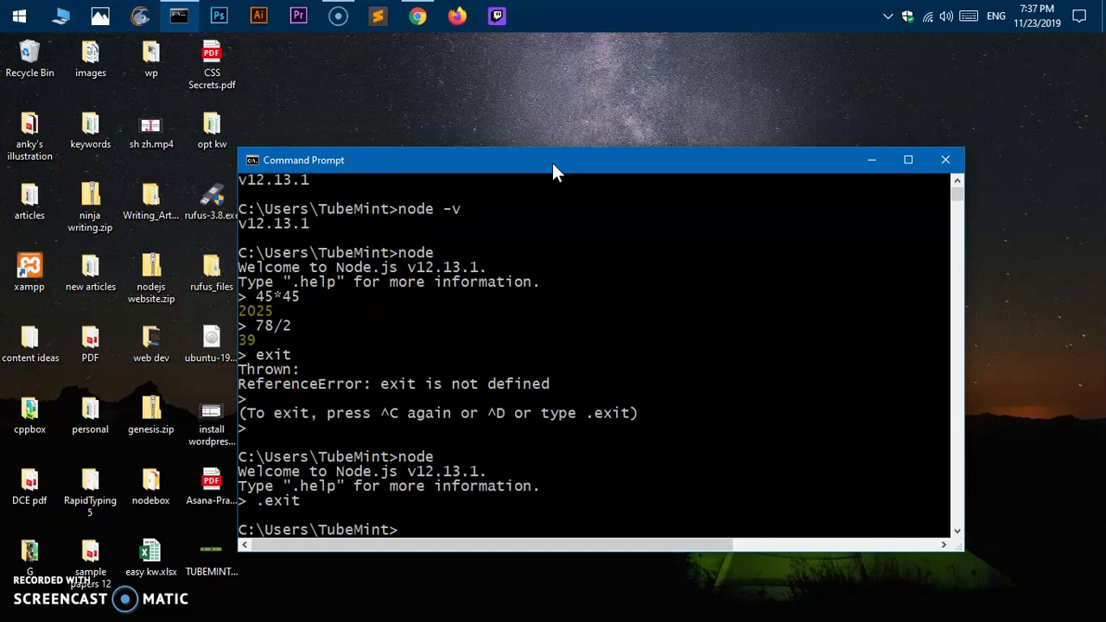
{"action": "type", "text": "cls"}
{"action": "key", "text": "Return"}
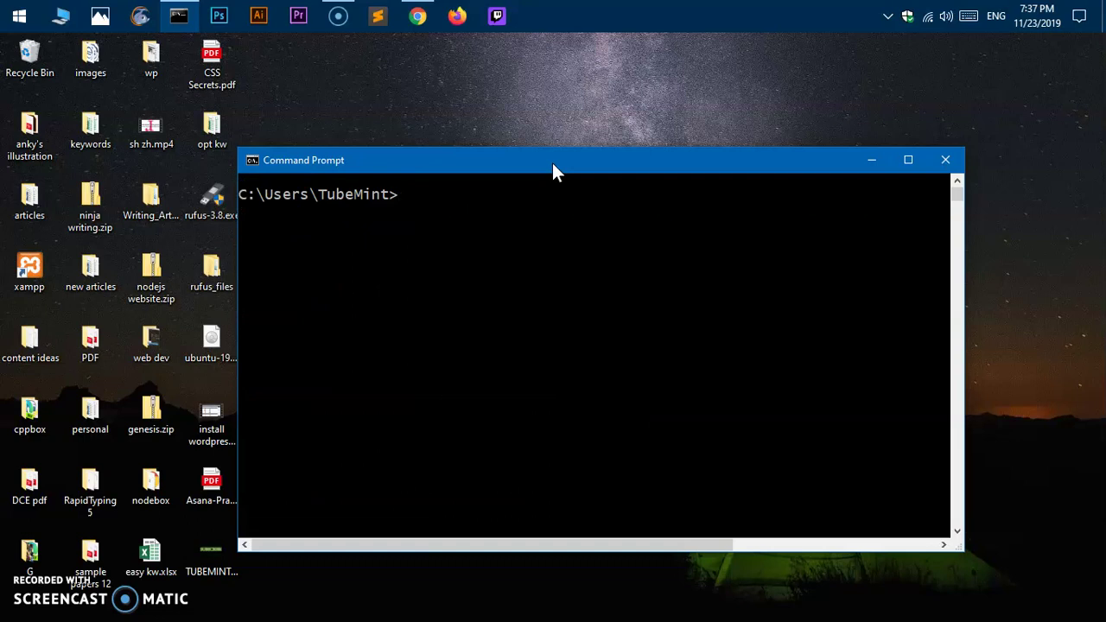
{"action": "type", "text": "npm -v"}
{"action": "key", "text": "Return"}
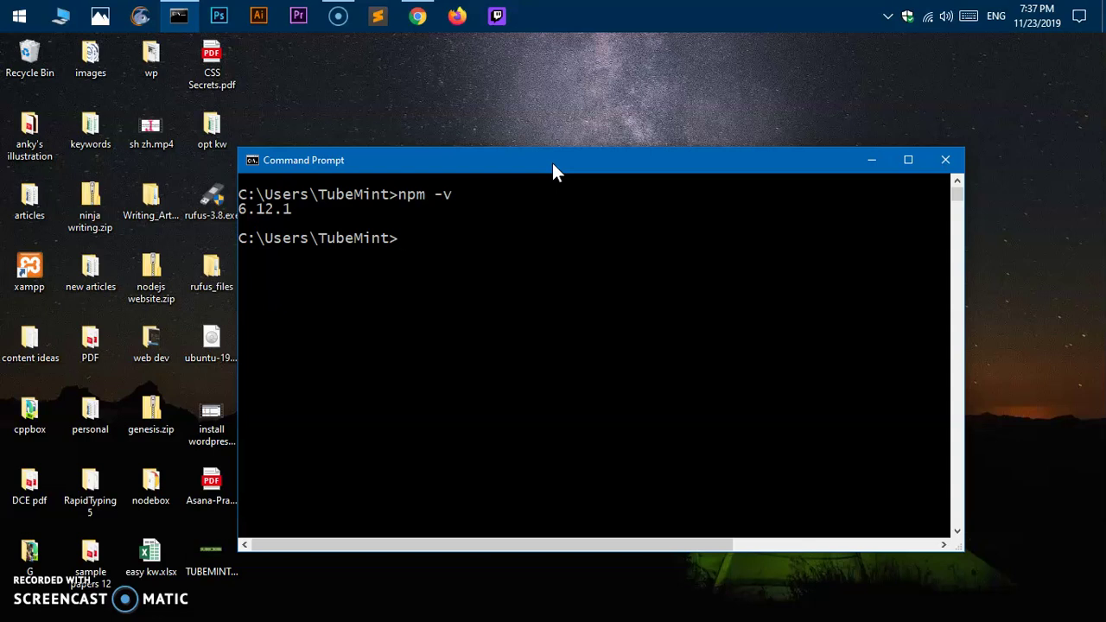
- Search for yarnpkg in a new tab and go to the Yarn installation page
{"action": "left_click", "coordinate": [419, 16]}
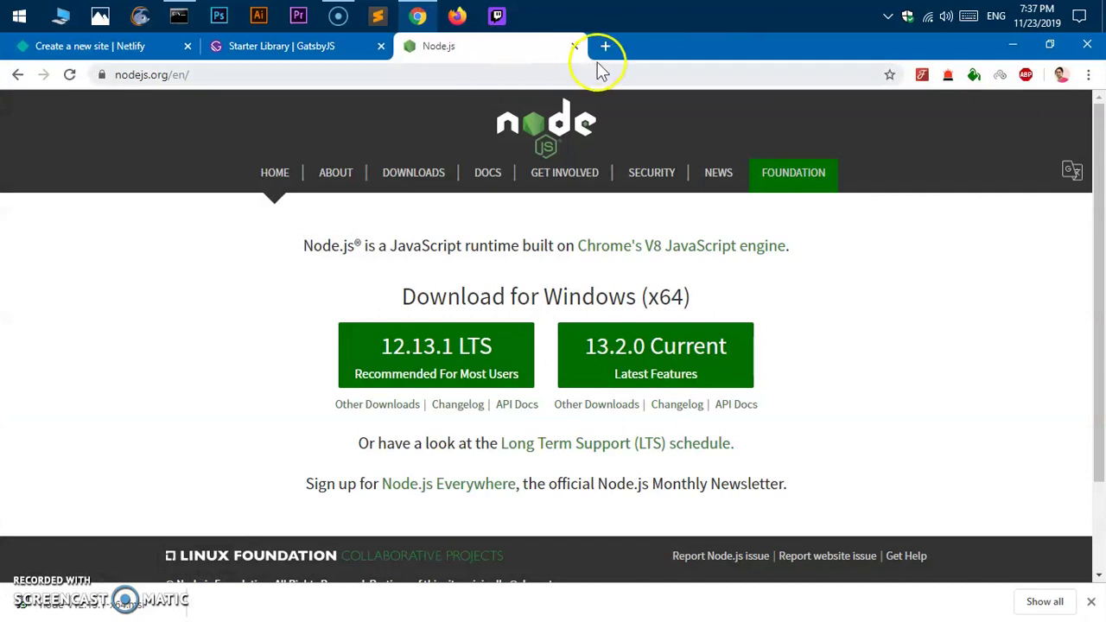
{"action": "left_click", "coordinate": [605, 46]}
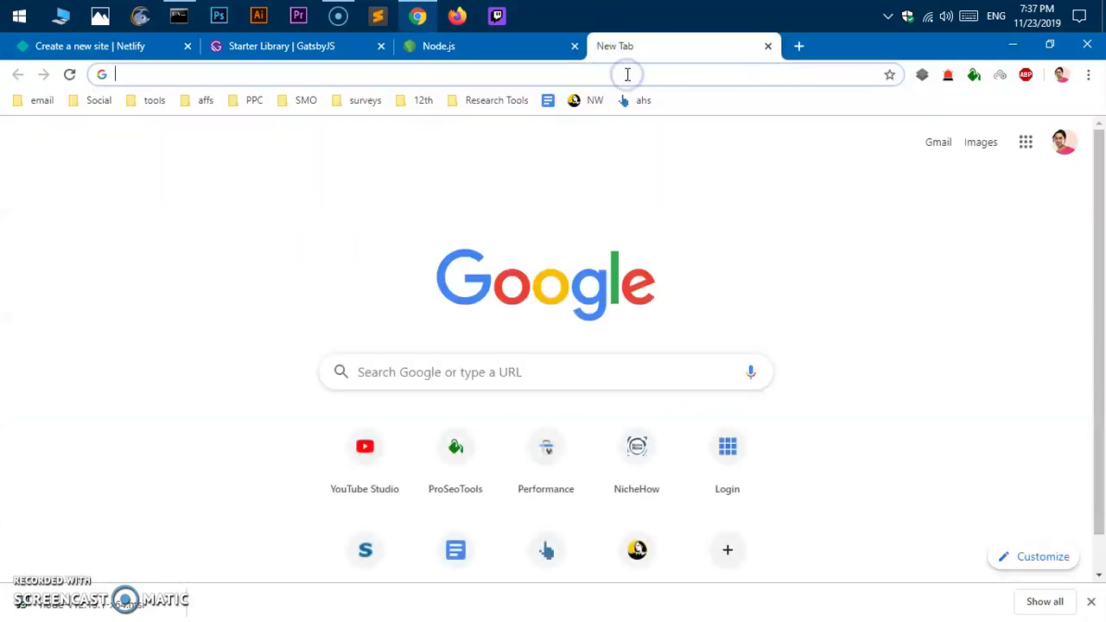
{"action": "type", "text": "yarnkpkg"}
{"action": "key", "text": "Return"}
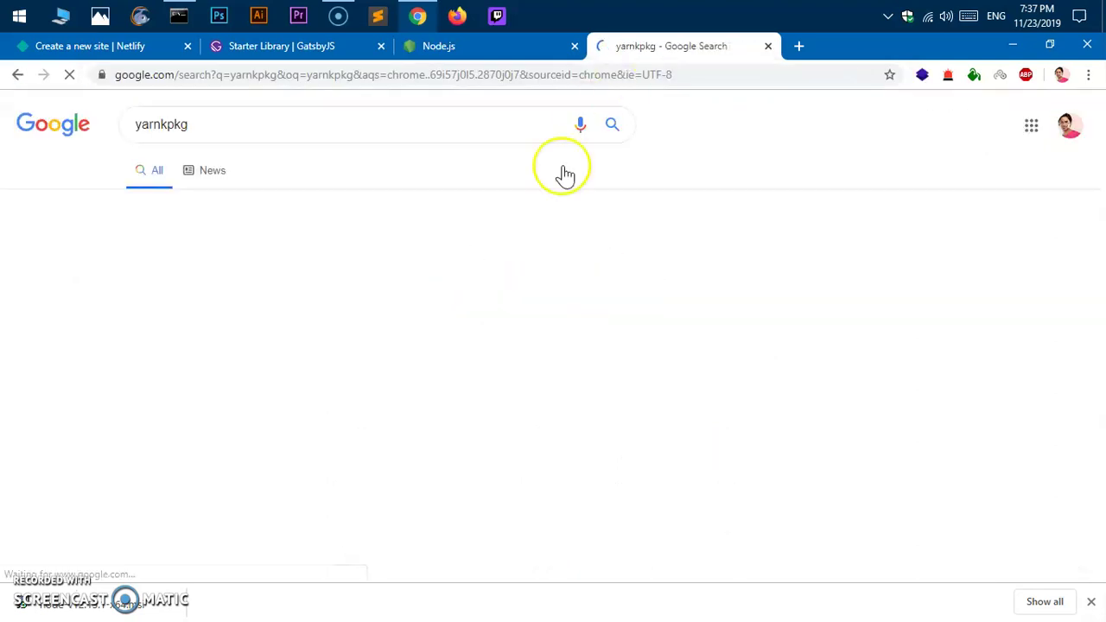
{"action": "left_click", "coordinate": [152, 298]}
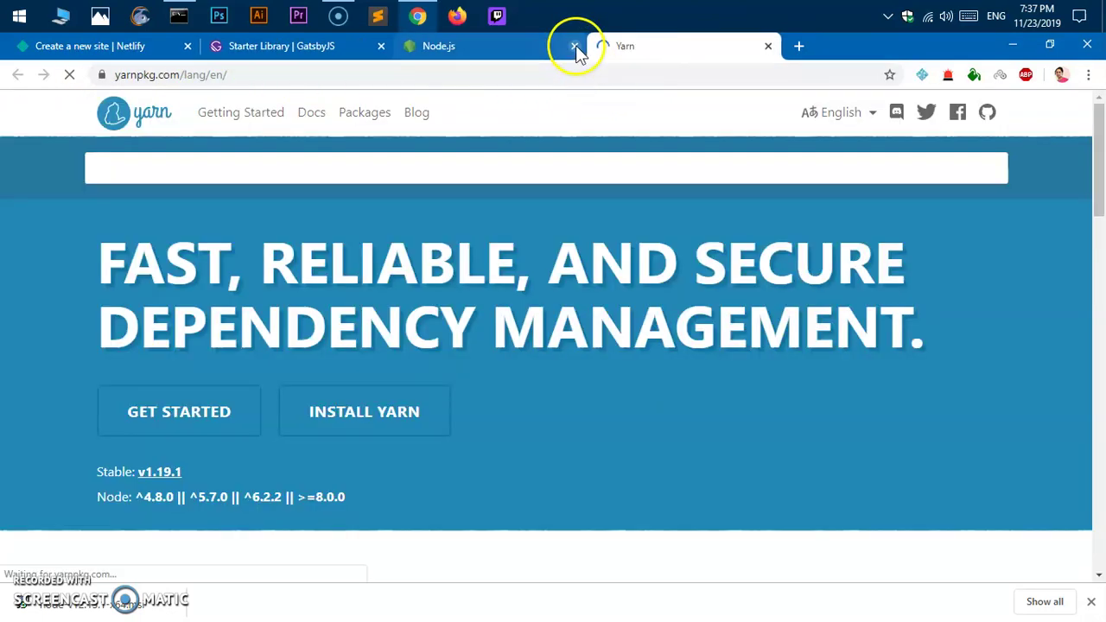
{"action": "left_click", "coordinate": [575, 46]}
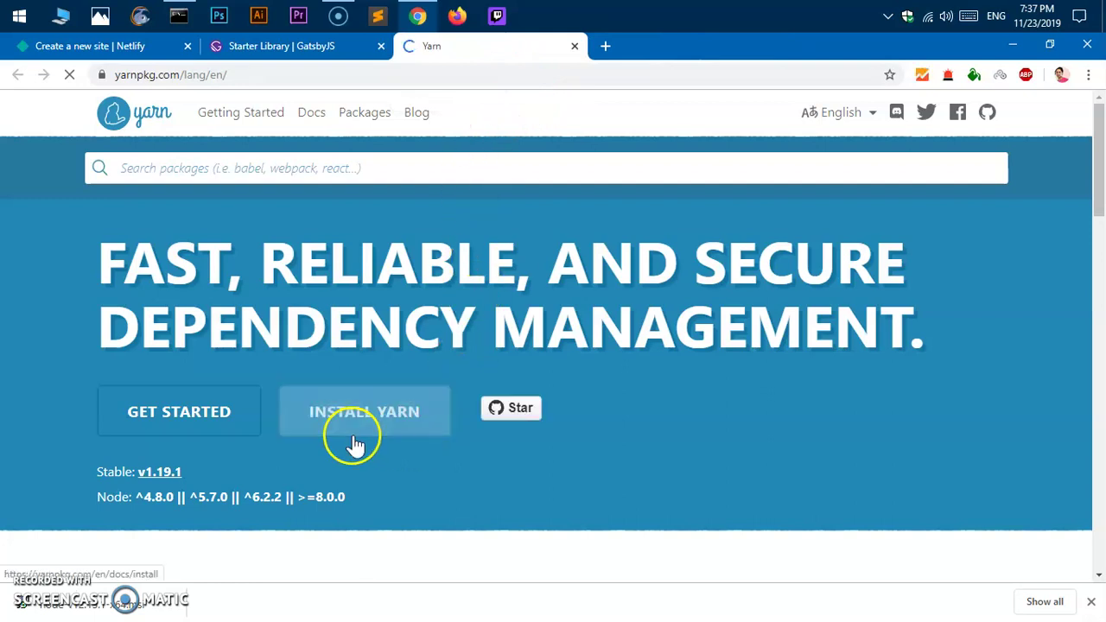
{"action": "left_click", "coordinate": [391, 417]}
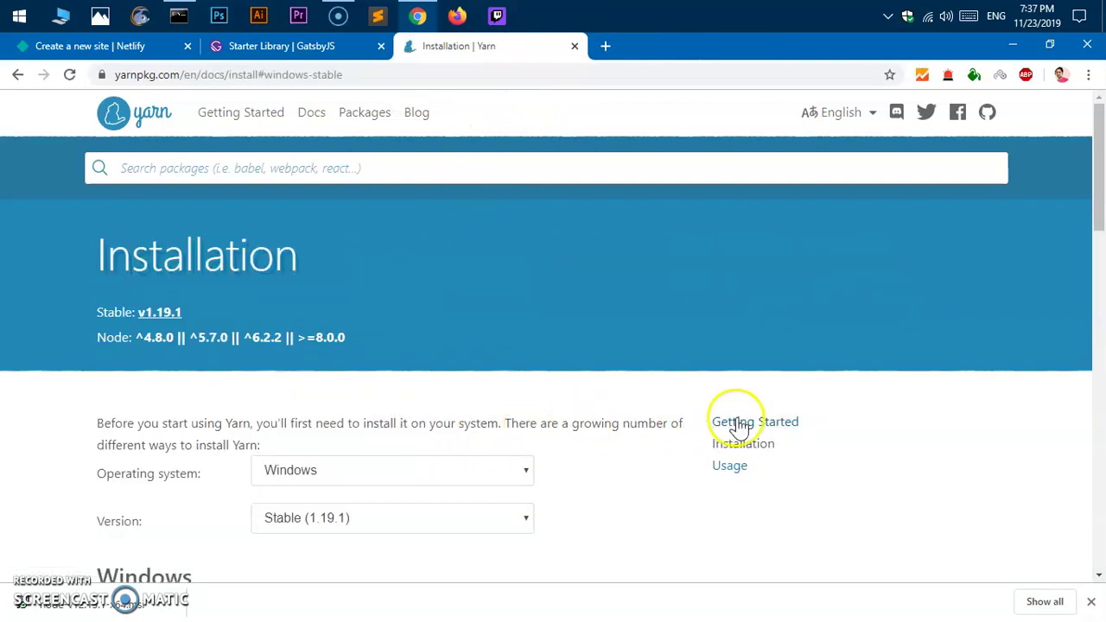
- Keep Windows and Stable selected and save the Yarn 1.19.1 installer to the Desktop
{"action": "scroll", "coordinate": [735, 424], "scroll_direction": "down", "scroll_amount": 2}
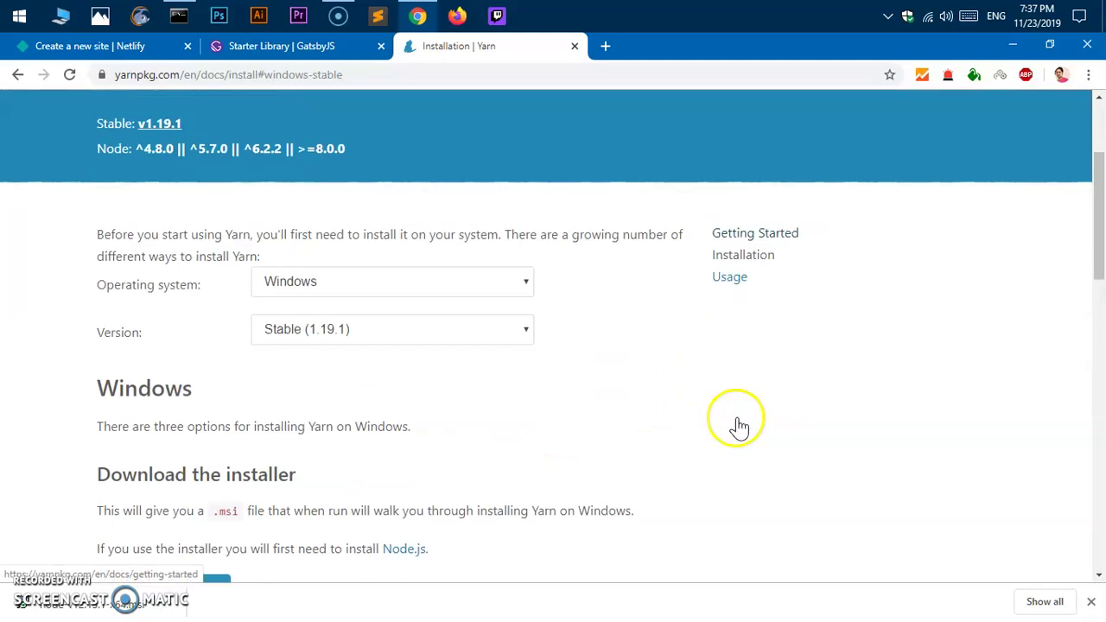
{"action": "left_click", "coordinate": [346, 288]}
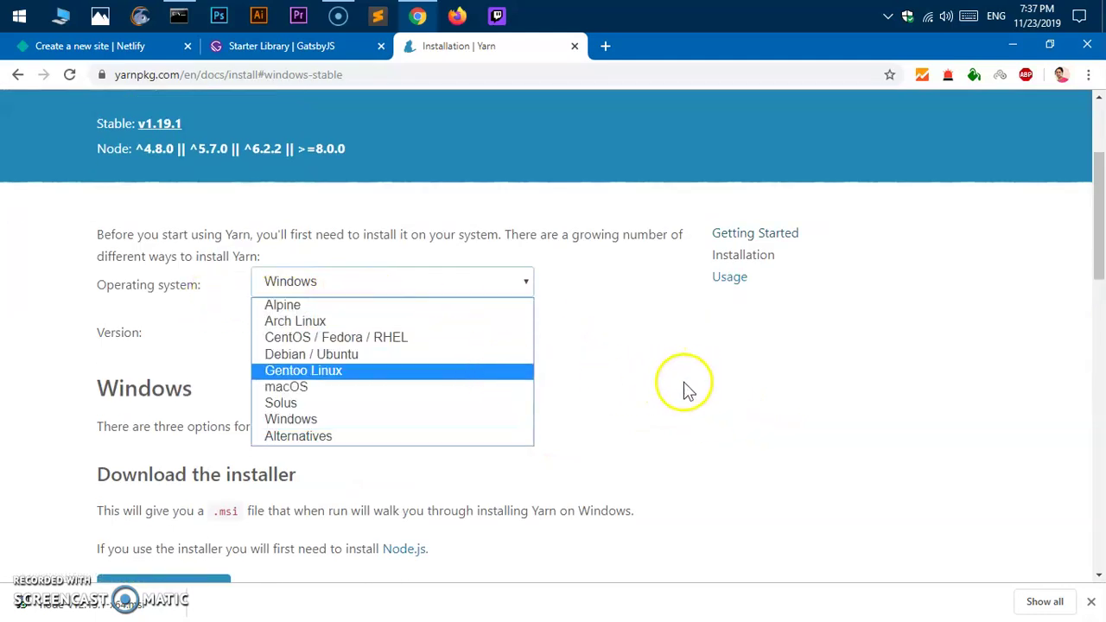
{"action": "left_click", "coordinate": [367, 420]}
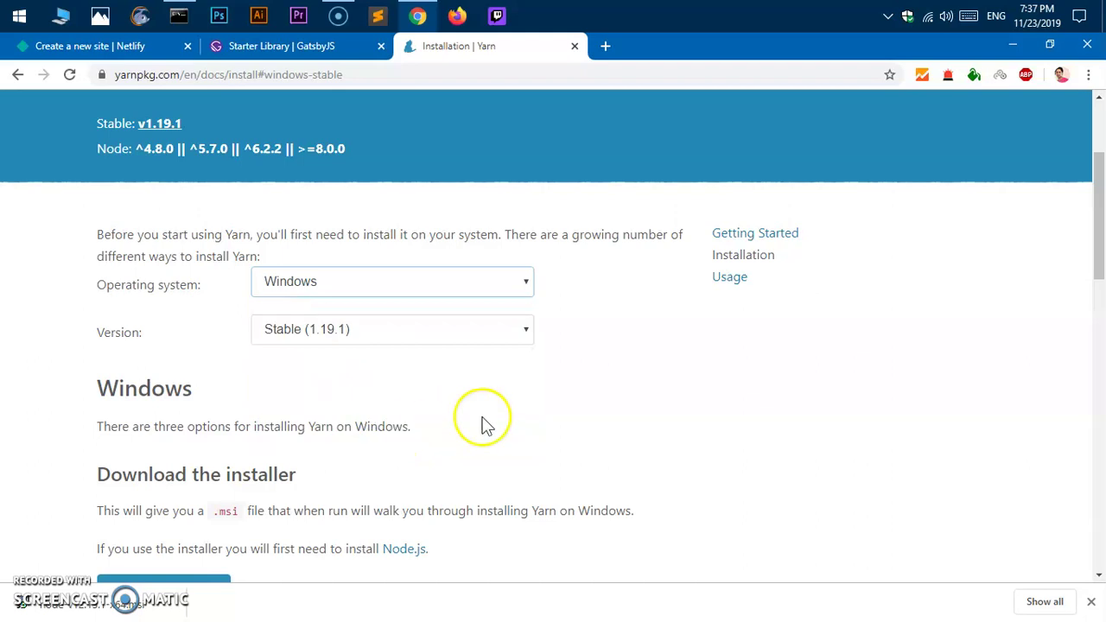
{"action": "left_click", "coordinate": [472, 329]}
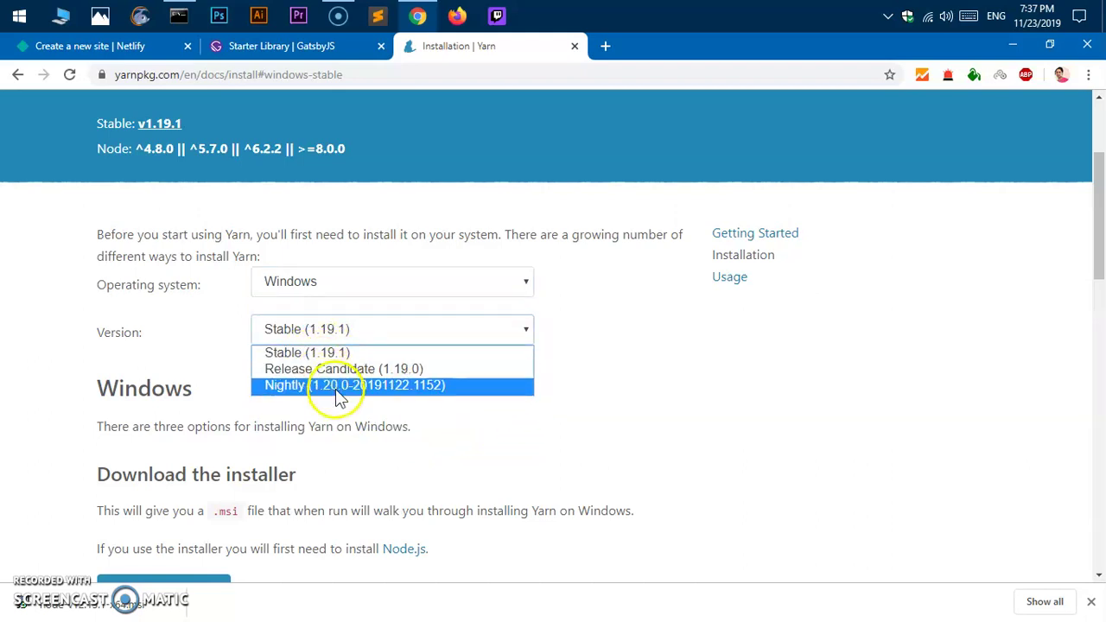
{"action": "left_click", "coordinate": [769, 396]}
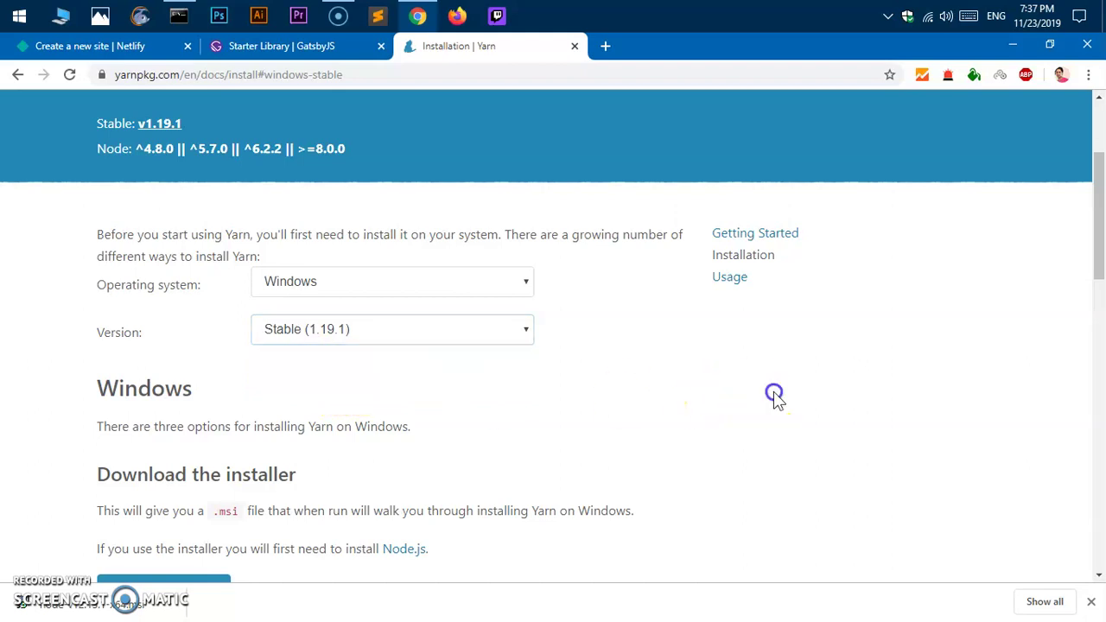
{"action": "scroll", "coordinate": [681, 421], "scroll_direction": "down", "scroll_amount": 2}
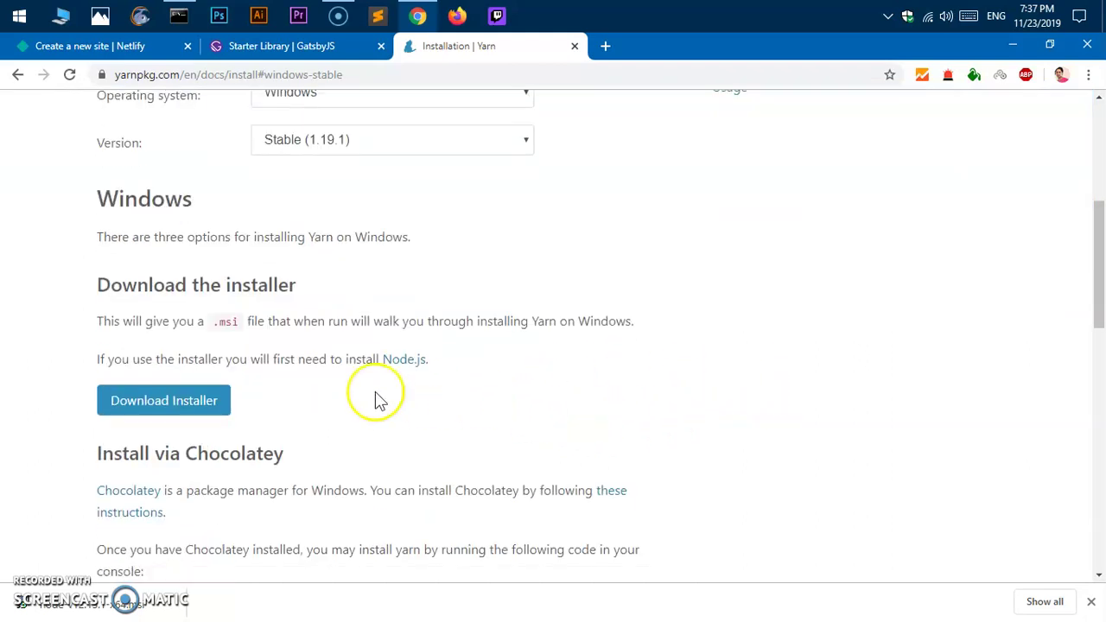
{"action": "left_click", "coordinate": [185, 407]}
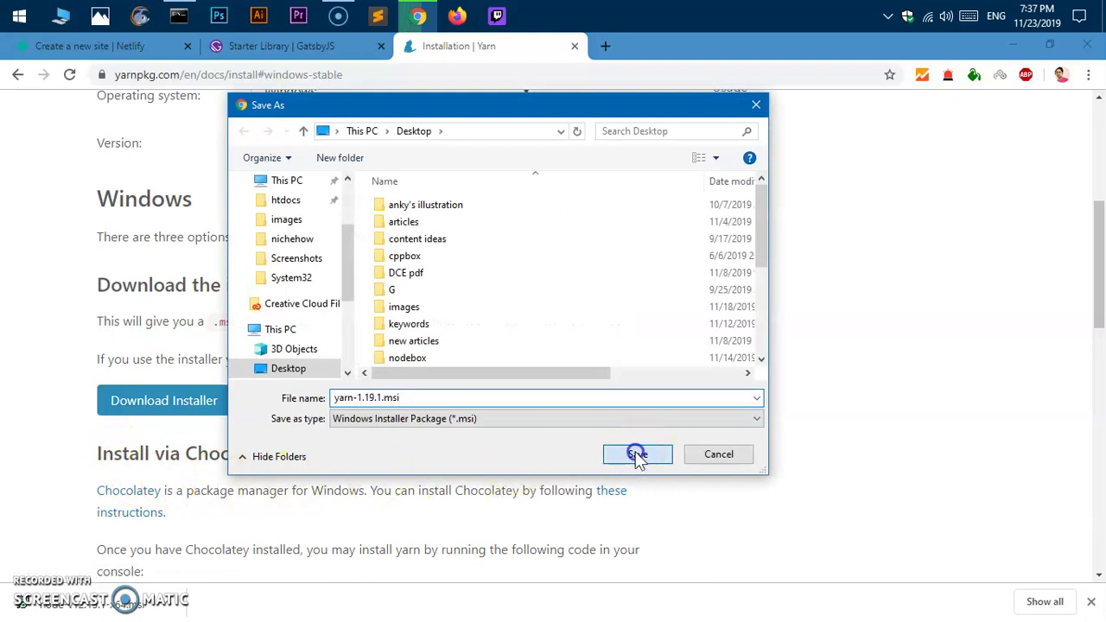
{"action": "left_click", "coordinate": [639, 454]}
{"action": "left_click_drag", "start_coordinate": [229, 490], "coordinate": [544, 490]}
{"action": "left_click", "coordinate": [548, 464]}
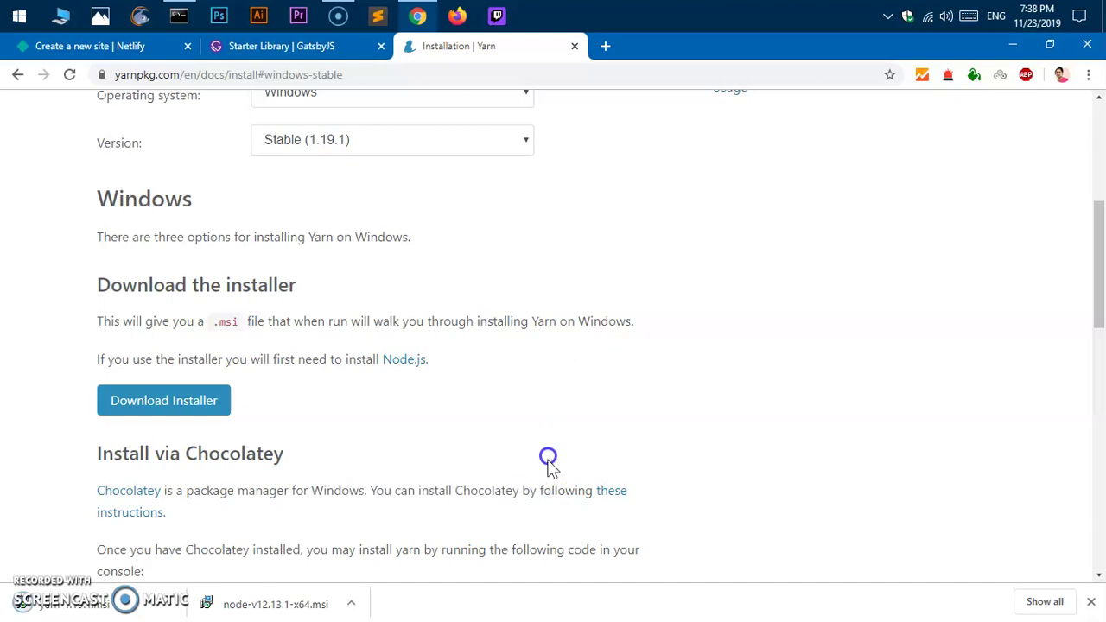
{"action": "scroll", "coordinate": [717, 498], "scroll_direction": "down", "scroll_amount": 2}
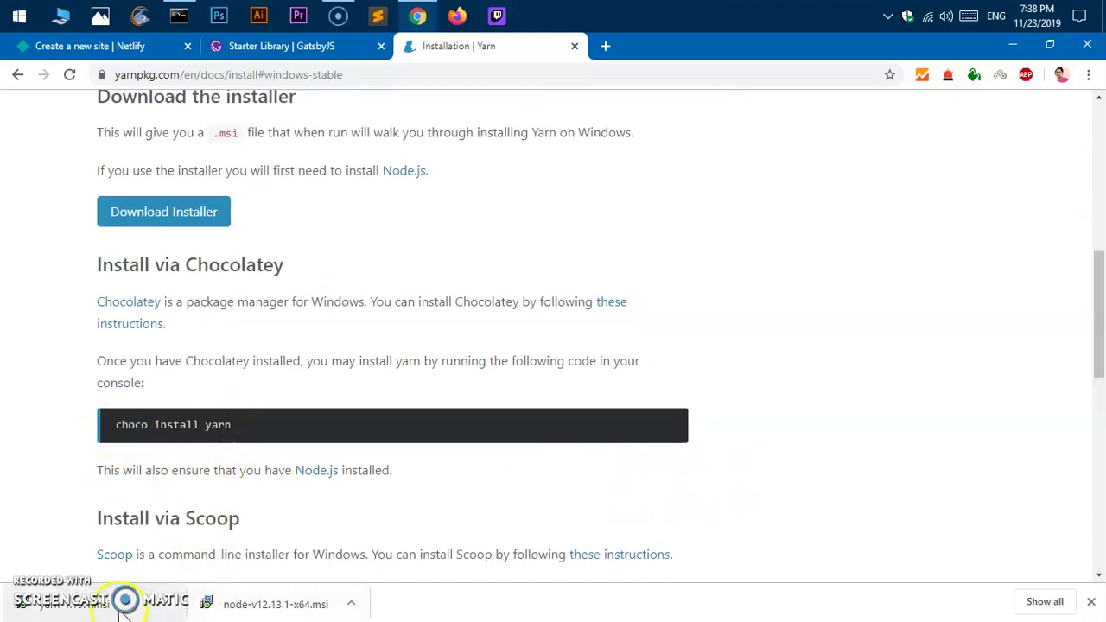
- Minimize Chrome, close the old console, and launch yarn-1.19.1.msi from the desktop
{"action": "left_click", "coordinate": [1012, 45]}
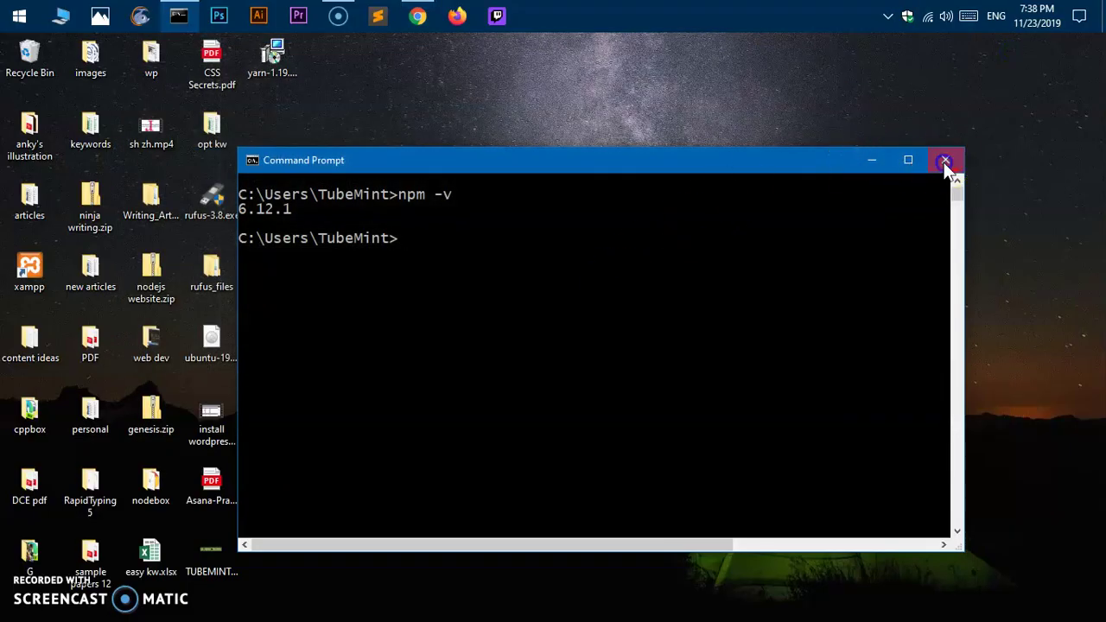
{"action": "left_click", "coordinate": [945, 162]}
{"action": "left_click_drag", "start_coordinate": [272, 61], "coordinate": [538, 207]}
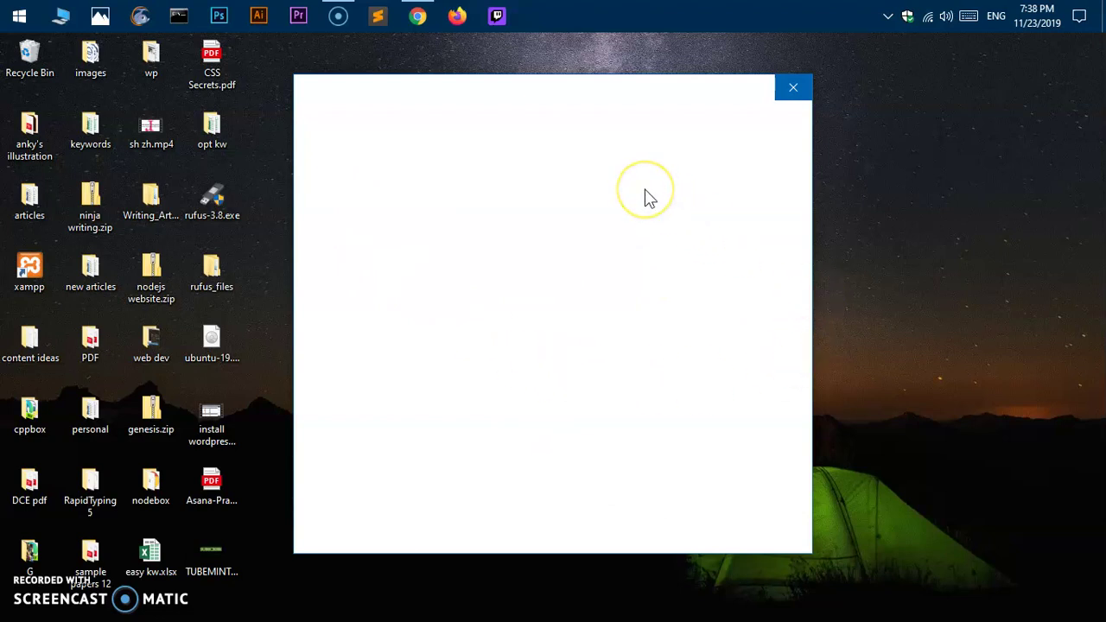
{"action": "left_click", "coordinate": [657, 214]}
{"action": "left_click", "coordinate": [750, 406]}
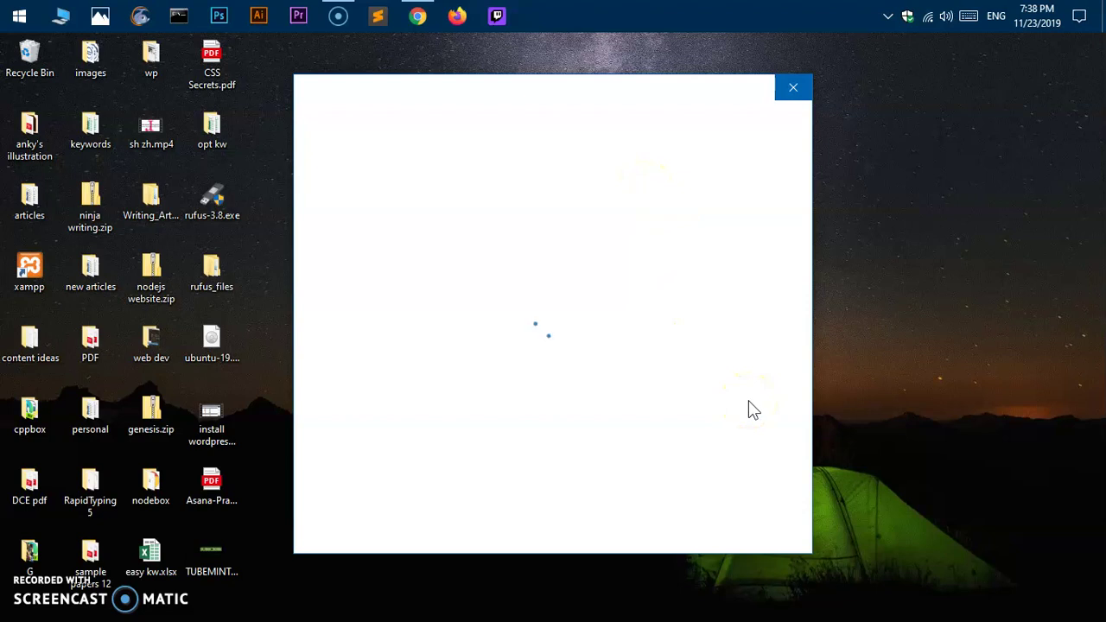
{"action": "left_click", "coordinate": [884, 347]}
{"action": "left_click", "coordinate": [619, 269]}
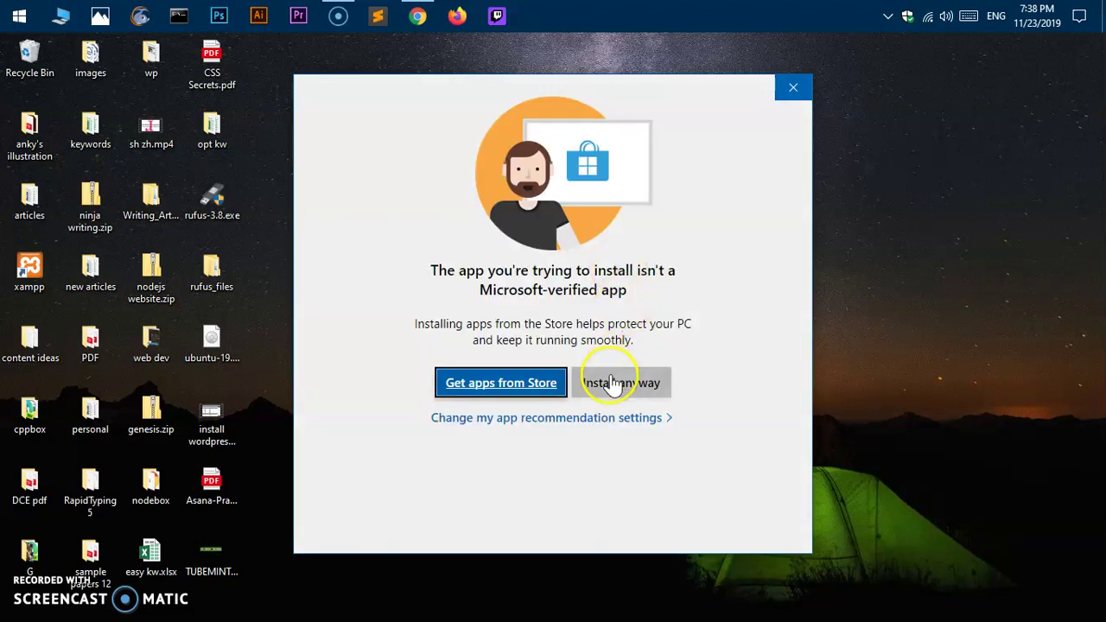
- Run the unverified installer anyway, pass the welcome page, and accept the license
{"action": "left_click", "coordinate": [647, 387]}
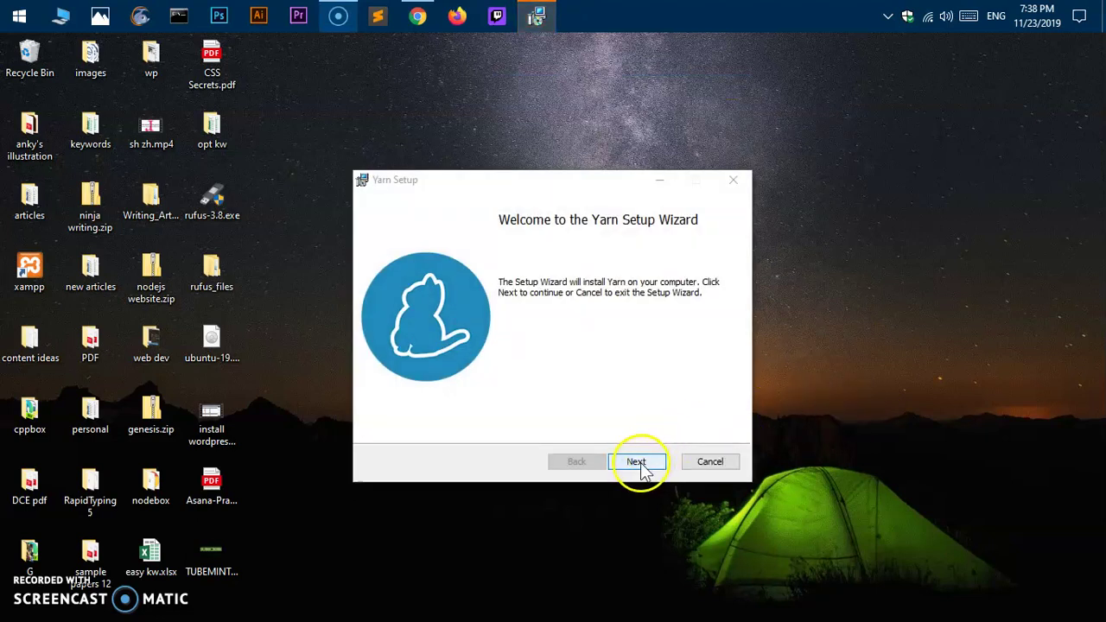
{"action": "left_click", "coordinate": [640, 463]}
{"action": "left_click", "coordinate": [495, 425]}
{"action": "left_click", "coordinate": [634, 462]}
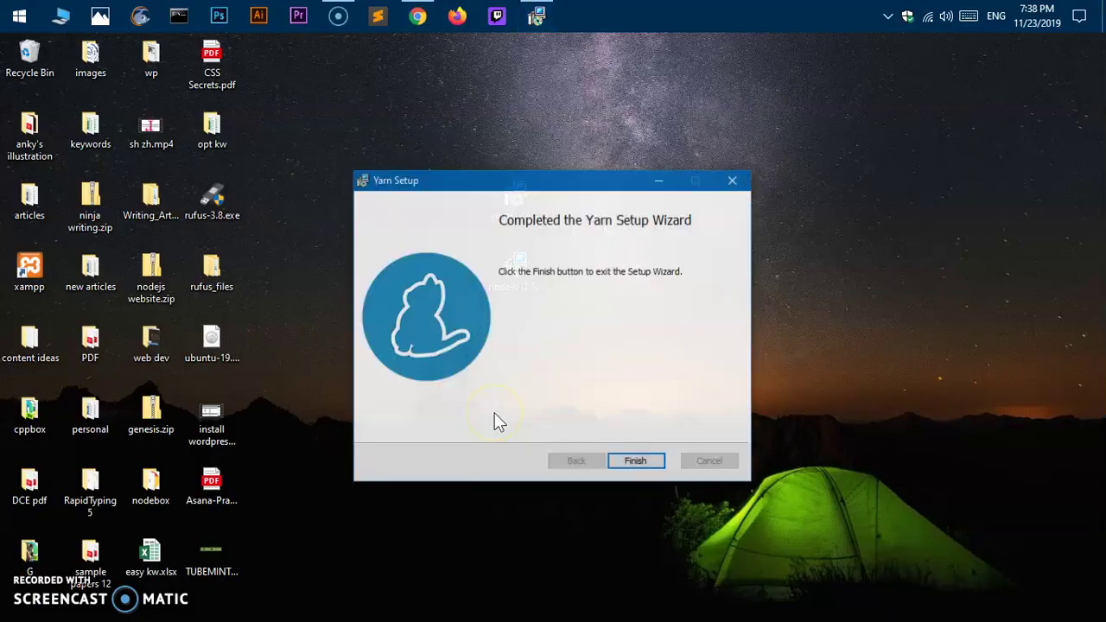
- Close Yarn Setup, open a new Command Prompt, and check the Yarn version reports 1.19.1
{"action": "left_click", "coordinate": [640, 461]}
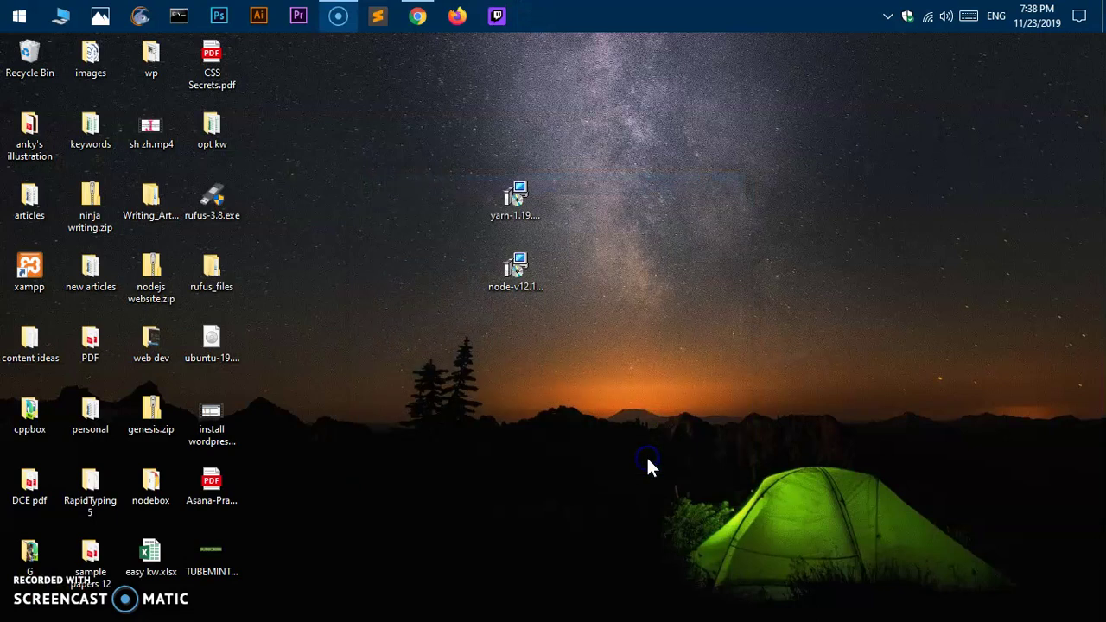
{"action": "left_click", "coordinate": [179, 16]}
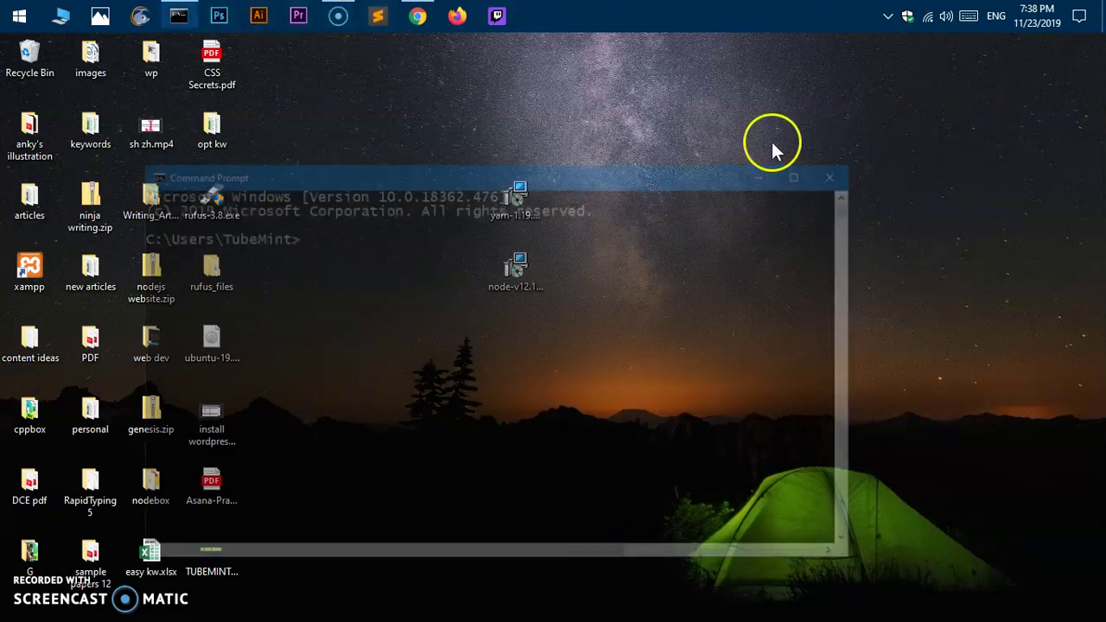
{"action": "type", "text": "yarn -v"}
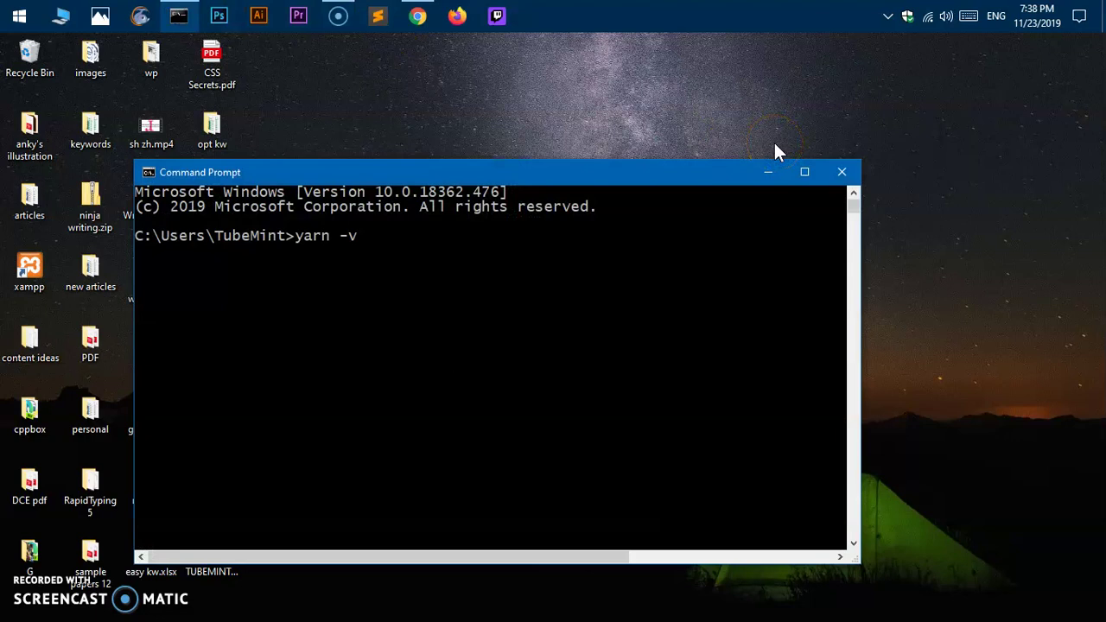
{"action": "key", "text": "Return"}
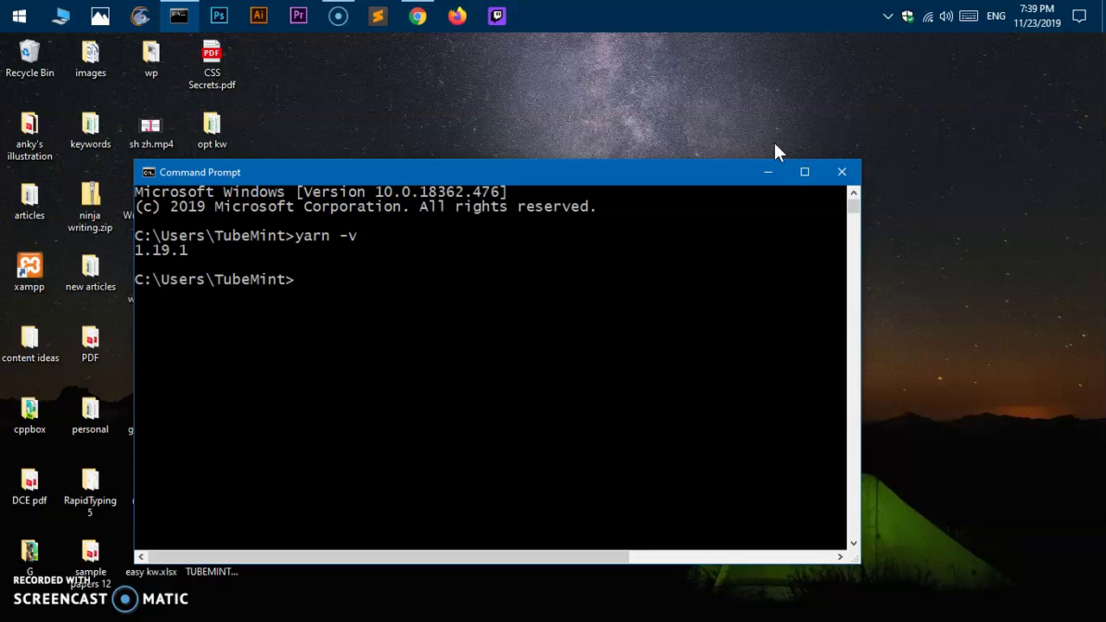
- Run npm -g i npm to reinstall npm globally at version 6.13.1
{"action": "type", "text": "npm -g i npm"}
{"action": "key", "text": "Return"}
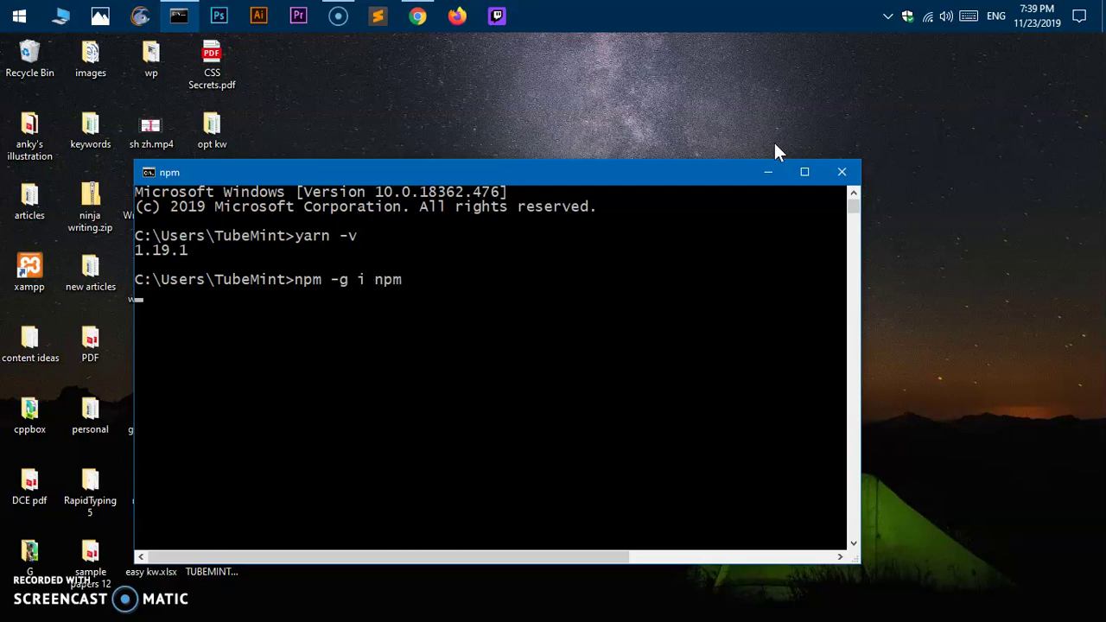